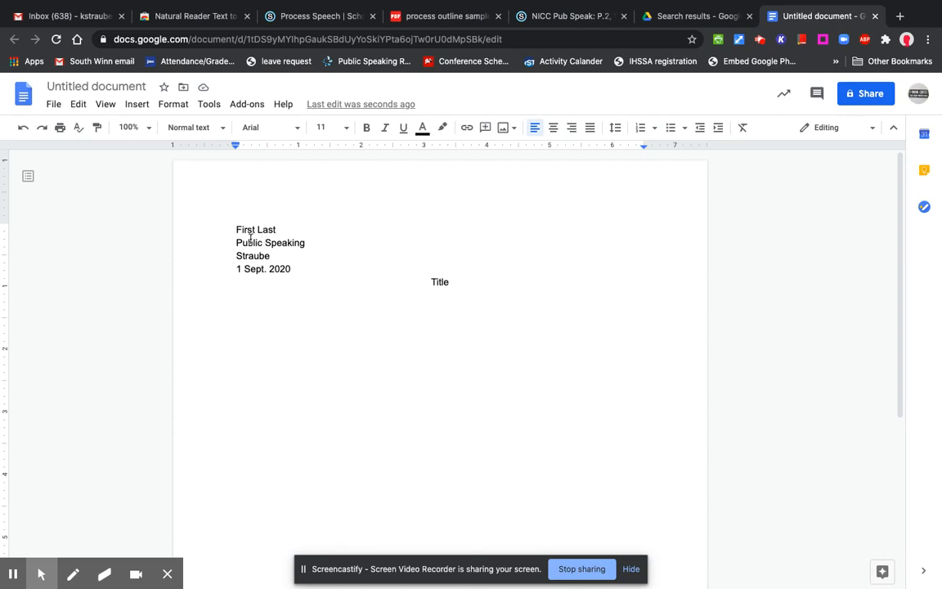
Review the four heading lines holding the student's name, course, teacher and date
{"action": "triple_click", "coordinate": [245, 240]}
{"action": "left_click", "coordinate": [248, 242]}
{"action": "left_click_drag", "start_coordinate": [234, 233], "coordinate": [287, 272]}
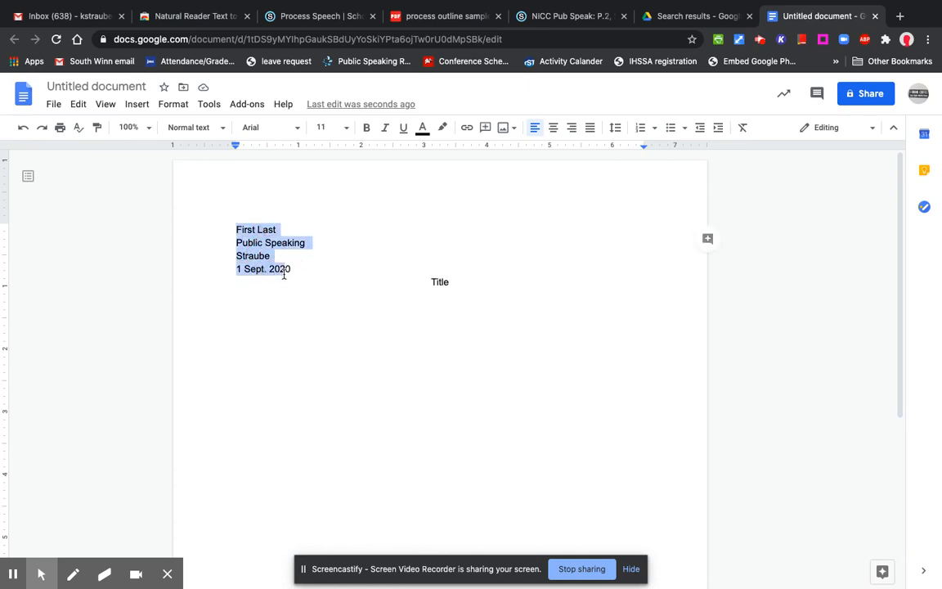
{"action": "left_click", "coordinate": [302, 273]}
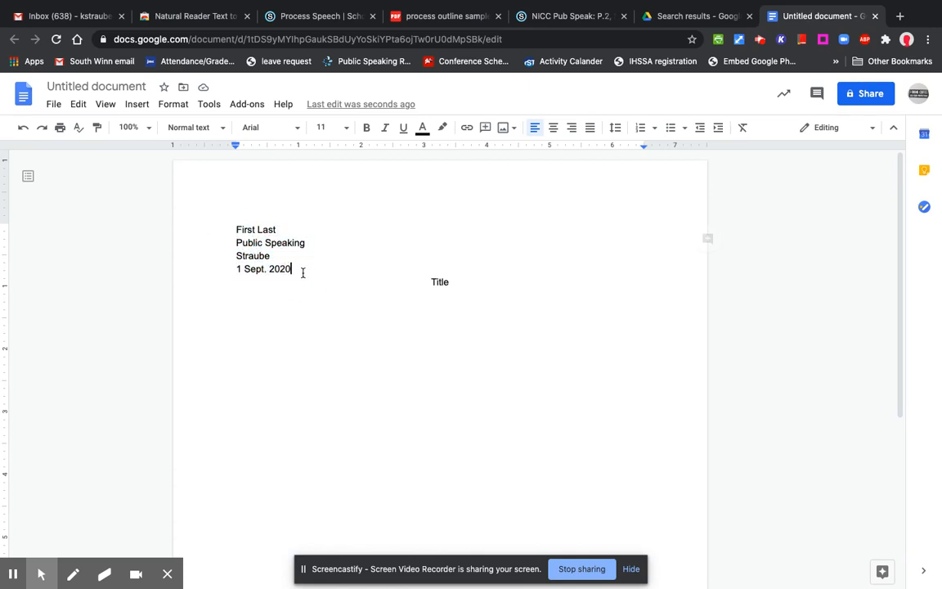
{"action": "left_click", "coordinate": [235, 228]}
{"action": "left_click_drag", "start_coordinate": [234, 228], "coordinate": [292, 265]}
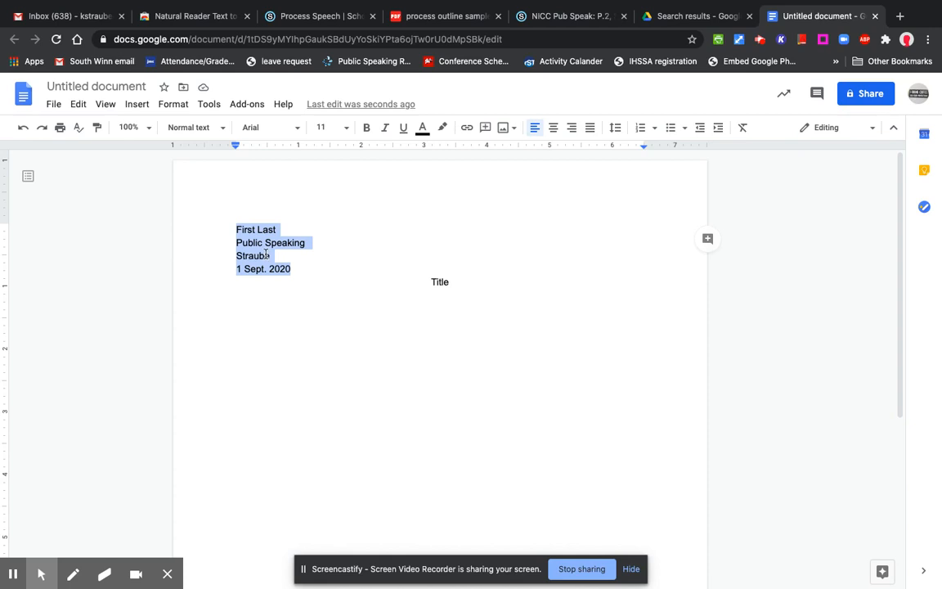
{"action": "left_click", "coordinate": [236, 191]}
{"action": "left_click", "coordinate": [236, 192]}
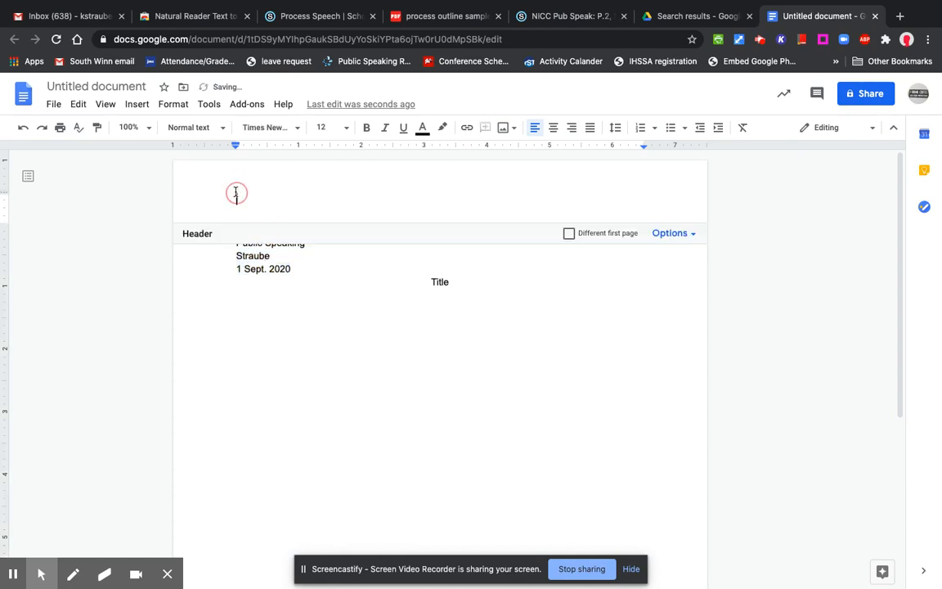
{"action": "left_click", "coordinate": [260, 312]}
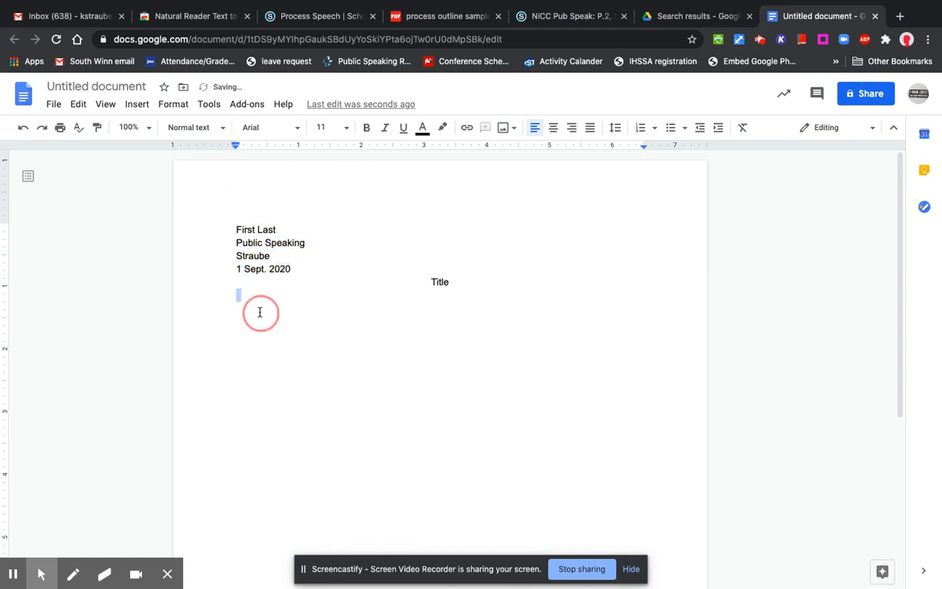
{"action": "left_click", "coordinate": [248, 252]}
{"action": "left_click_drag", "start_coordinate": [242, 229], "coordinate": [288, 241]}
{"action": "left_click", "coordinate": [281, 268]}
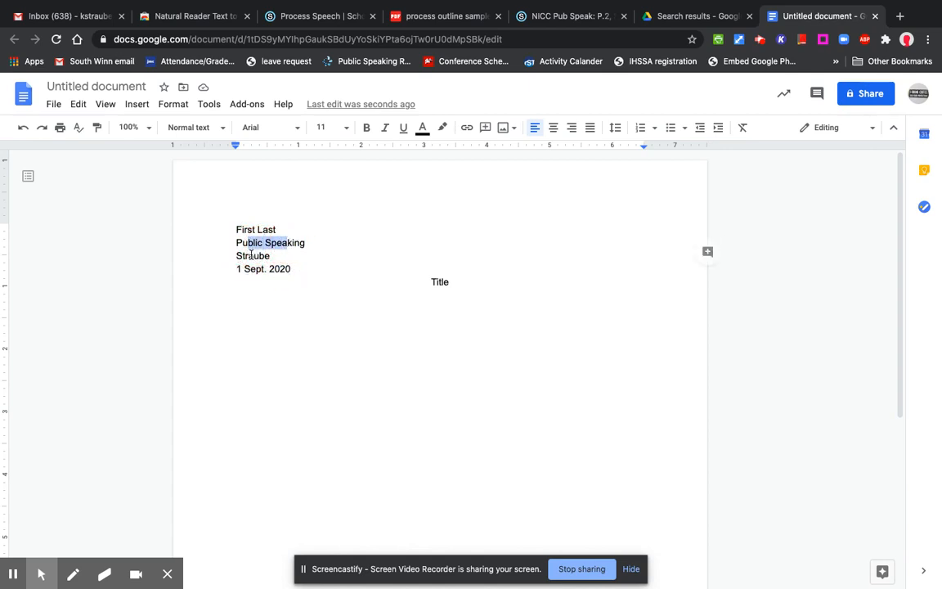
{"action": "left_click", "coordinate": [253, 255]}
{"action": "left_click_drag", "start_coordinate": [252, 271], "coordinate": [279, 269]}
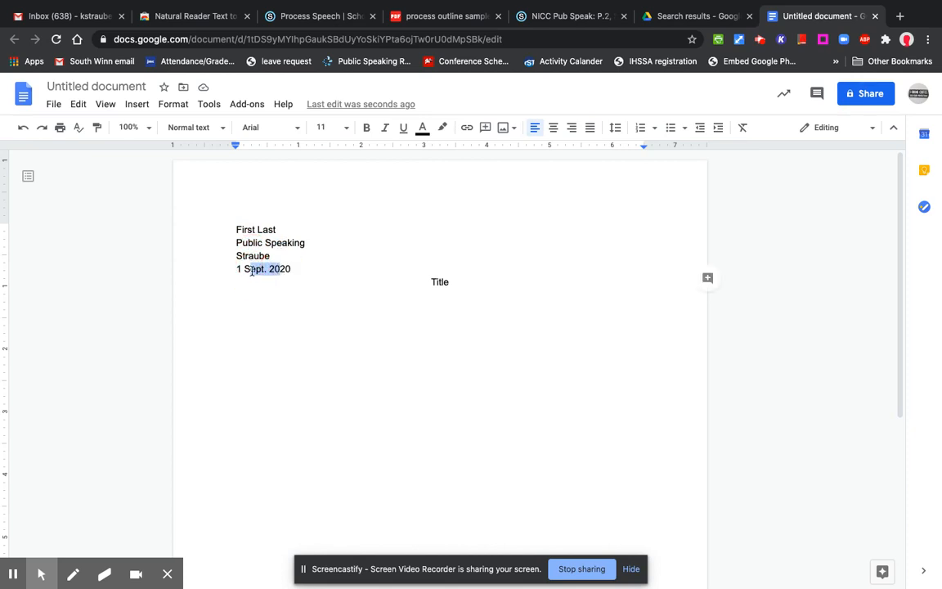
{"action": "left_click", "coordinate": [241, 273]}
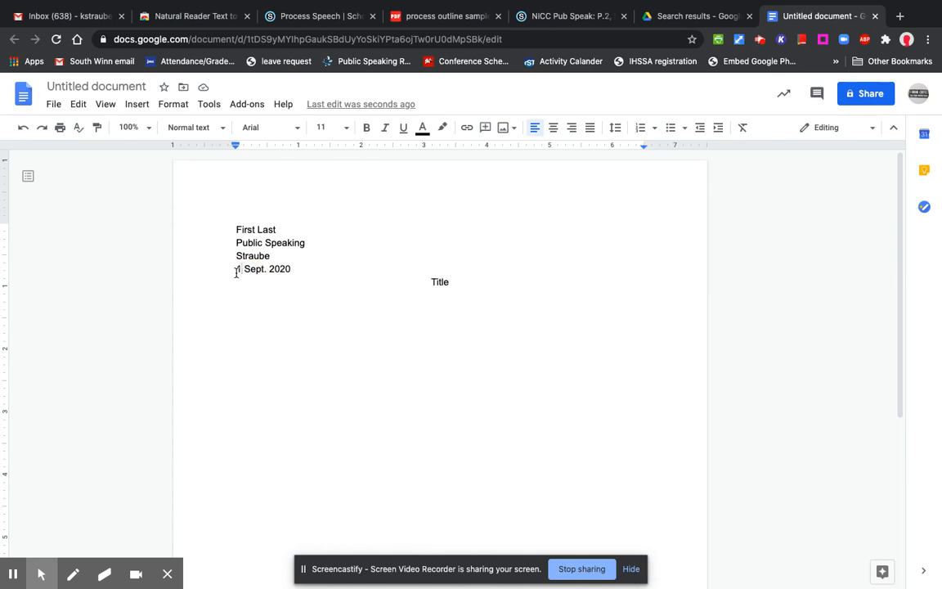
{"action": "left_click_drag", "start_coordinate": [236, 273], "coordinate": [324, 271]}
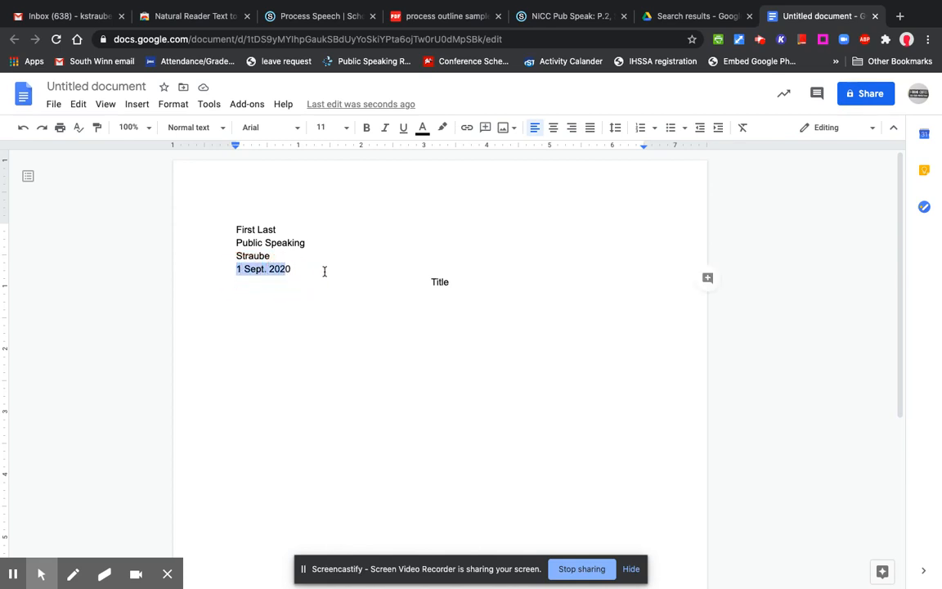
Check the centred title line directly below the date
{"action": "left_click", "coordinate": [343, 272]}
{"action": "left_click", "coordinate": [445, 281]}
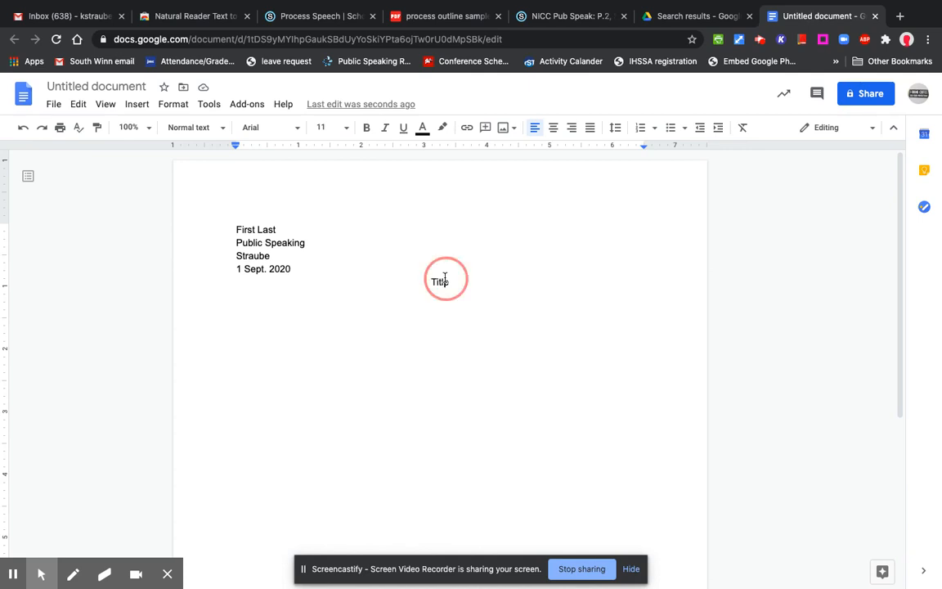
{"action": "left_click", "coordinate": [429, 284]}
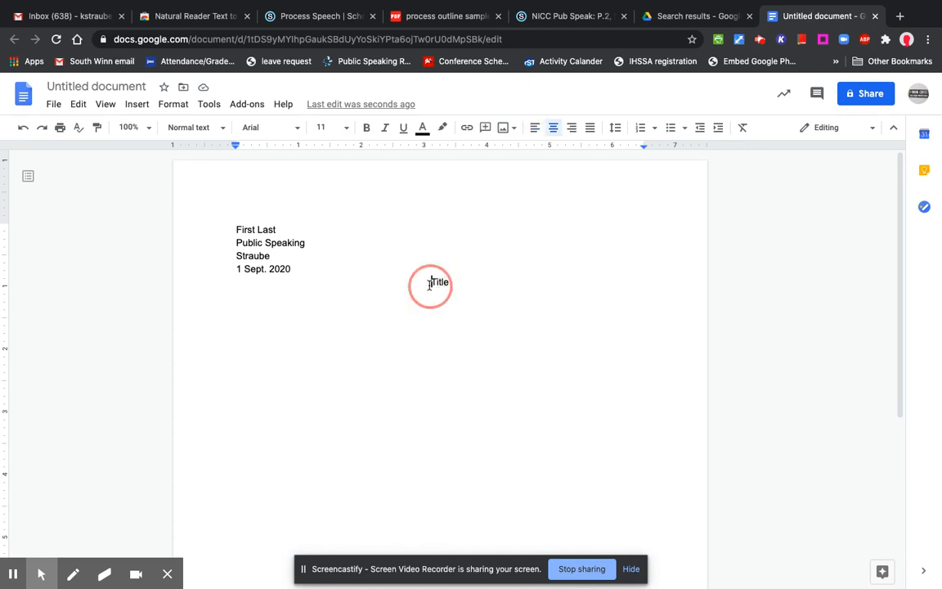
{"action": "left_click_drag", "start_coordinate": [430, 284], "coordinate": [450, 283]}
{"action": "left_click", "coordinate": [354, 273]}
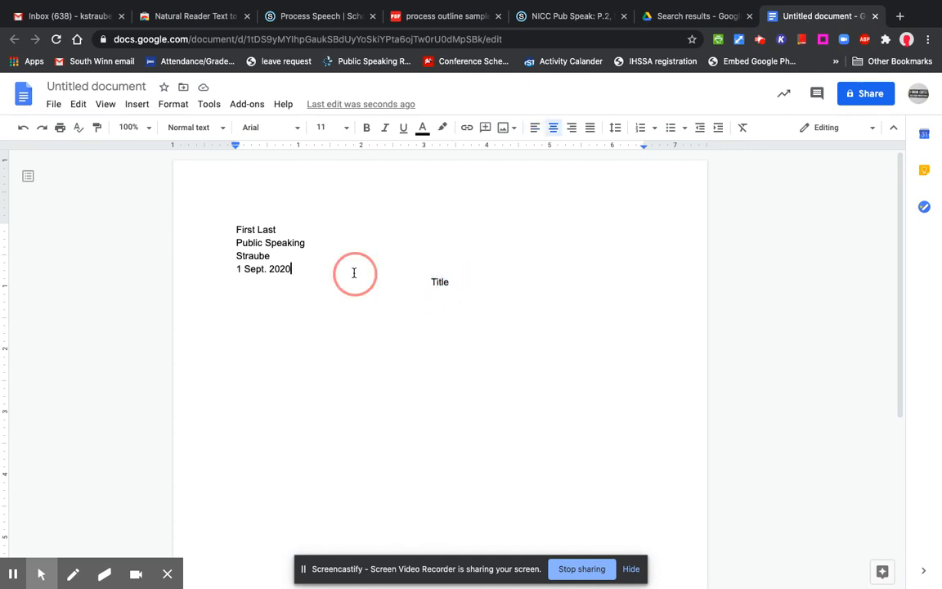
{"action": "key", "text": "Down"}
Apply double line spacing to the heading lines and the title
{"action": "left_click_drag", "start_coordinate": [458, 281], "coordinate": [232, 226]}
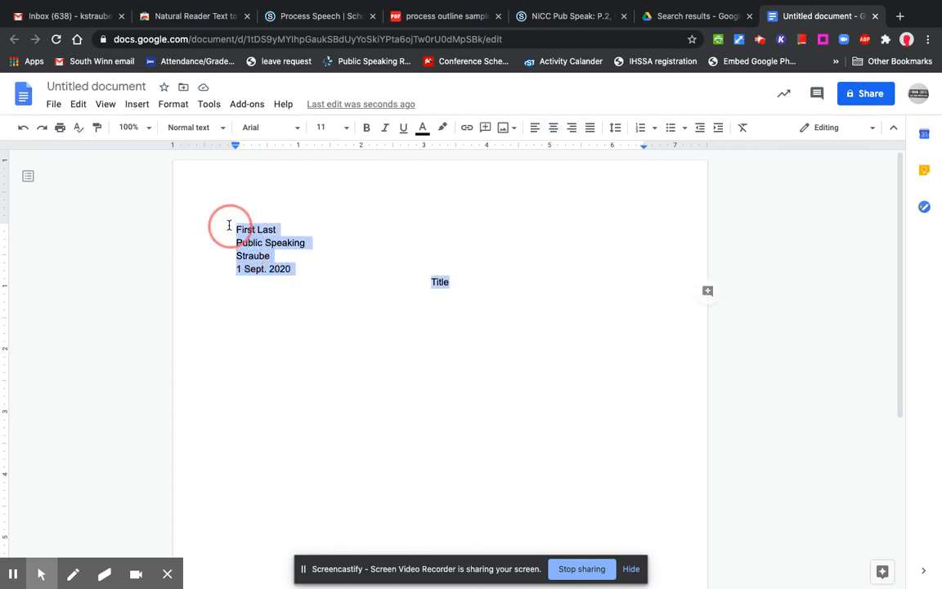
{"action": "left_click", "coordinate": [618, 129]}
{"action": "left_click", "coordinate": [641, 212]}
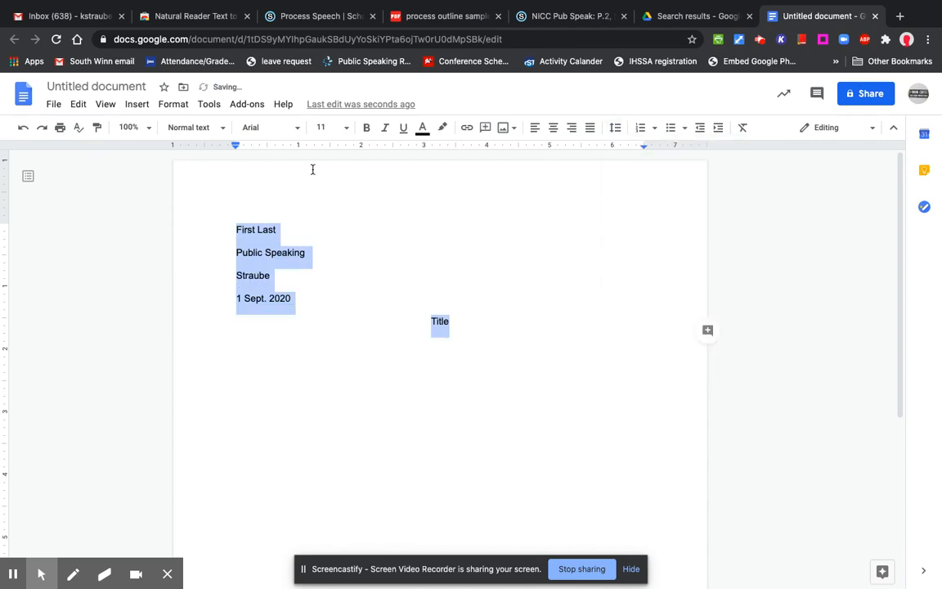
Set the heading lines and title in Times New Roman at size 12
{"action": "left_click", "coordinate": [298, 131]}
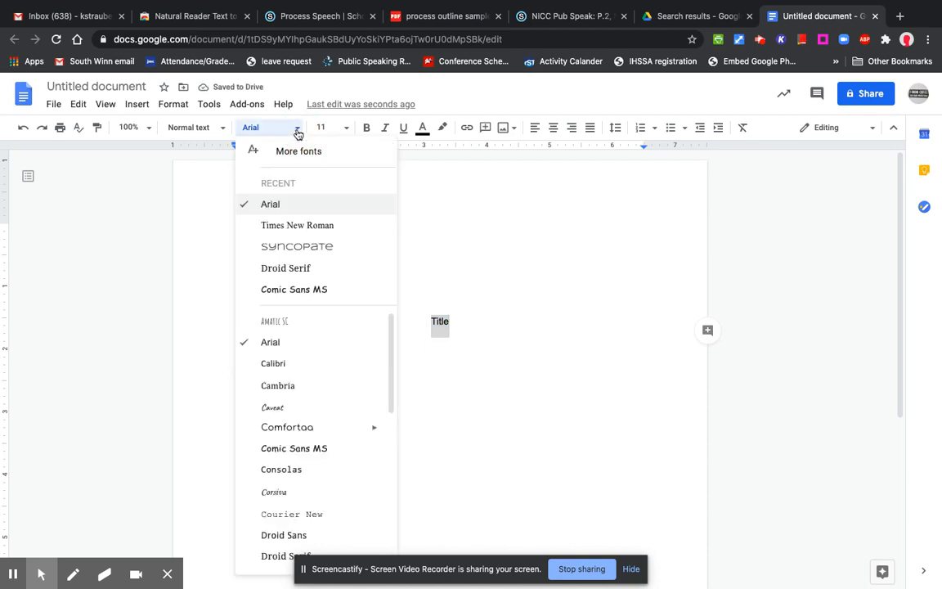
{"action": "left_click", "coordinate": [299, 226]}
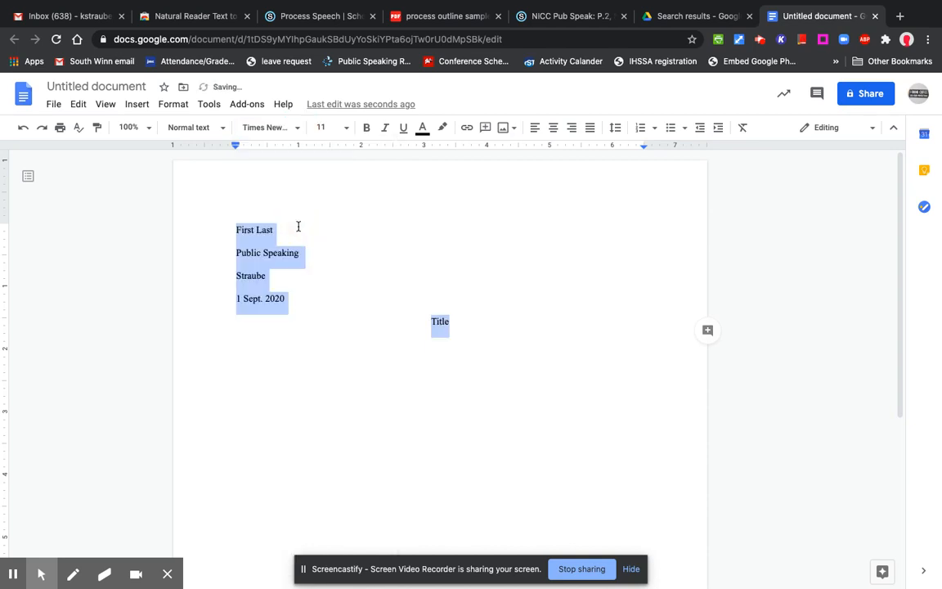
{"action": "left_click", "coordinate": [345, 128]}
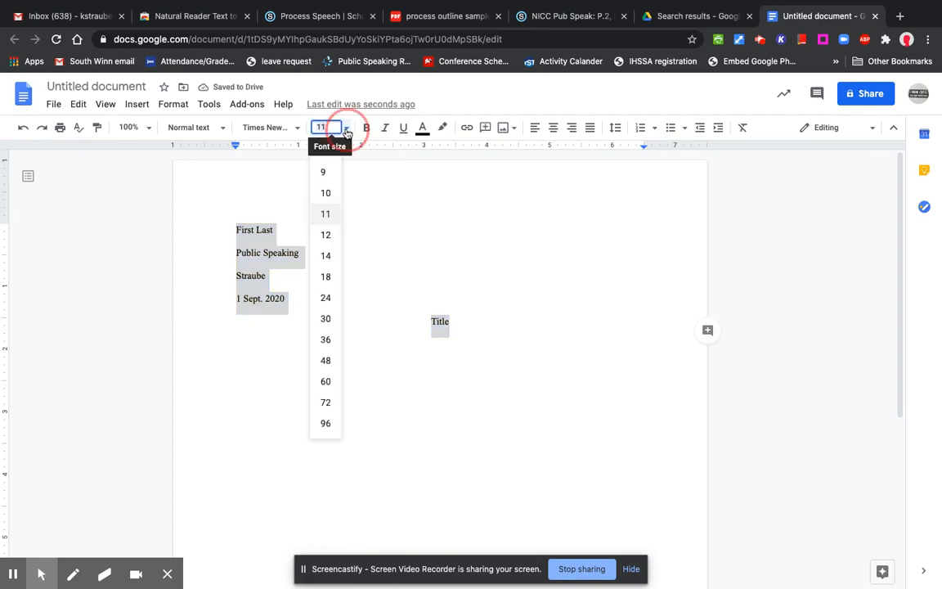
{"action": "left_click", "coordinate": [326, 236]}
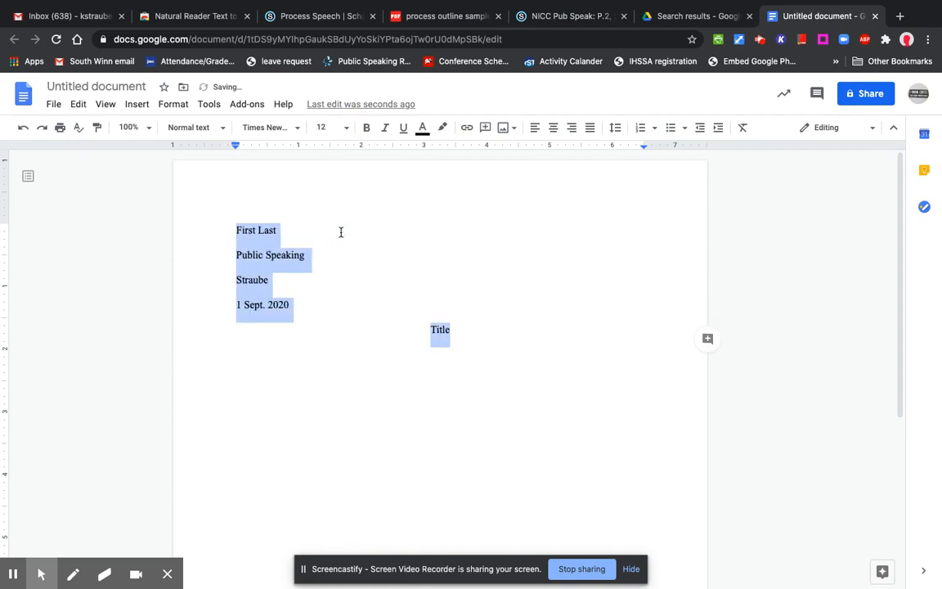
{"action": "left_click", "coordinate": [344, 258]}
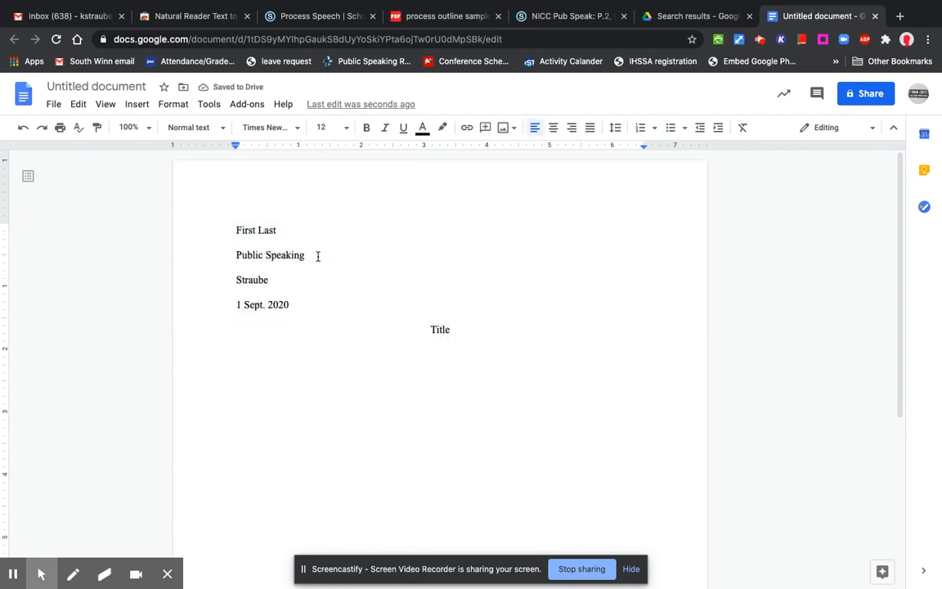
Update the Normal text paragraph style to match the formatting of the whole document
{"action": "left_click", "coordinate": [261, 243]}
{"action": "key", "text": "super+a"}
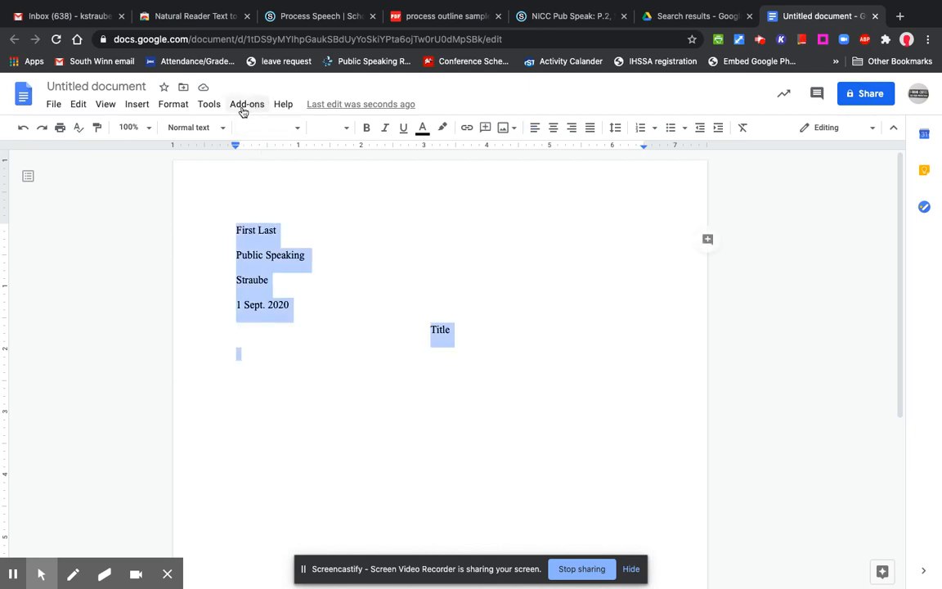
{"action": "left_click", "coordinate": [174, 108]}
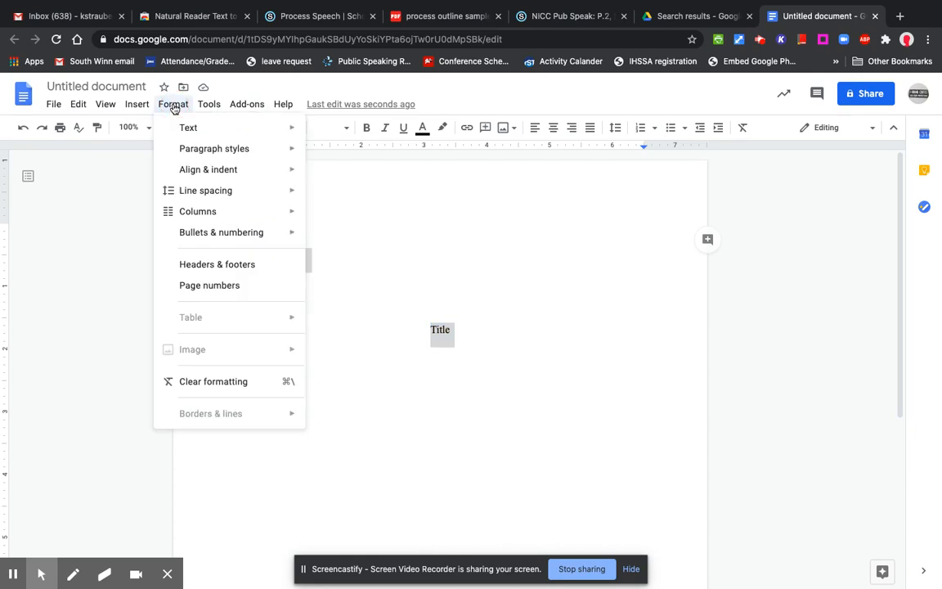
{"action": "mouse_move", "coordinate": [267, 156]}
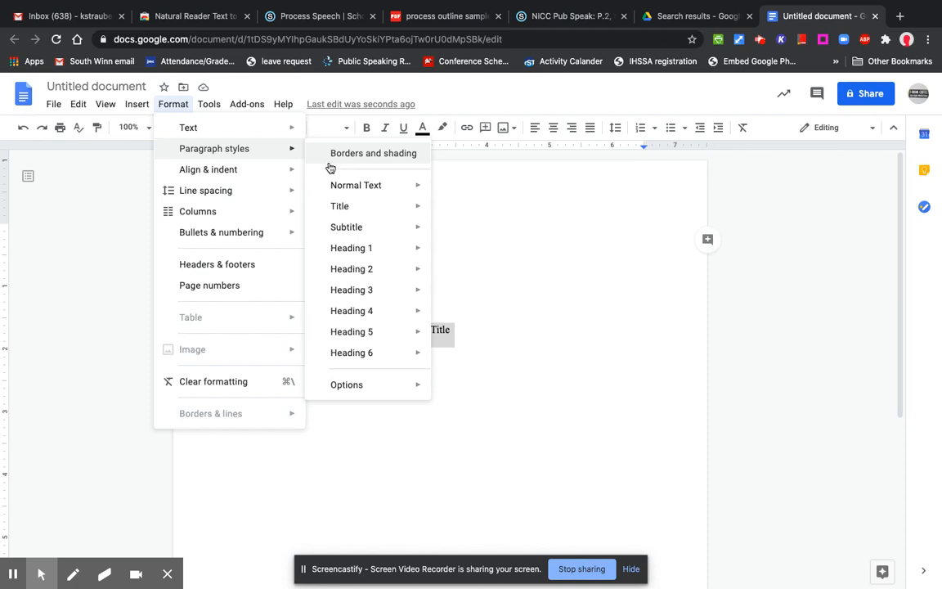
{"action": "mouse_move", "coordinate": [336, 193]}
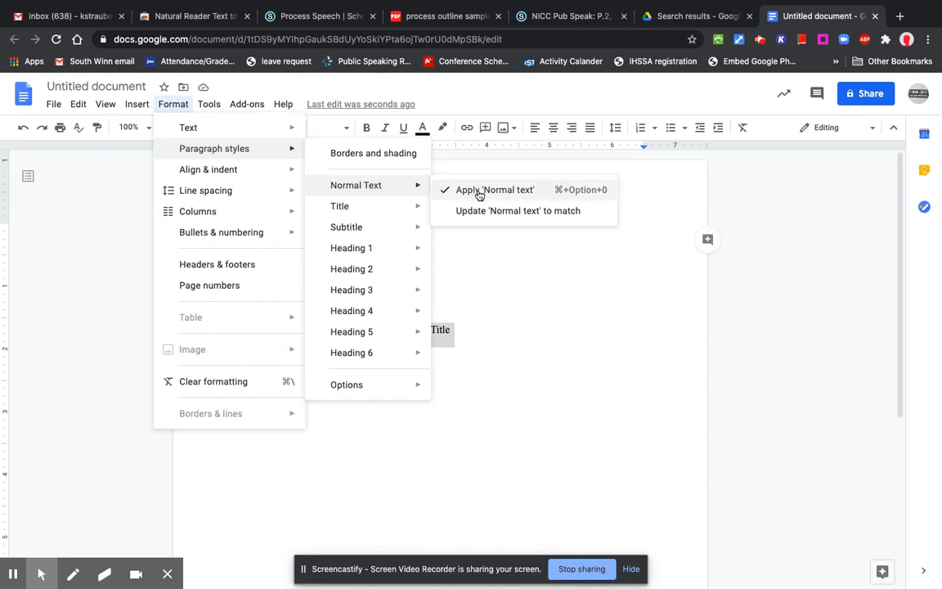
{"action": "left_click", "coordinate": [474, 215]}
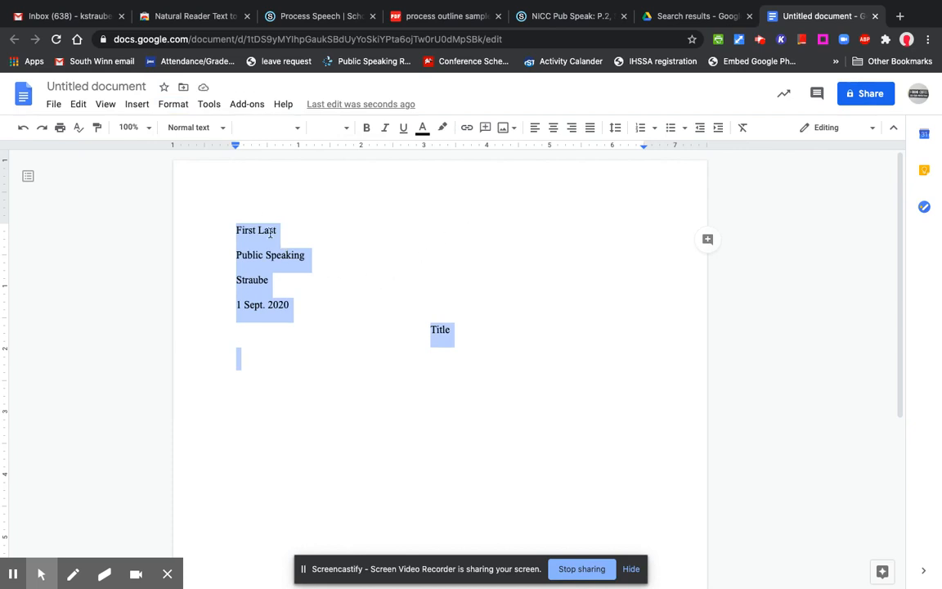
Save the current paragraph styles as the default styles
{"action": "left_click", "coordinate": [179, 108]}
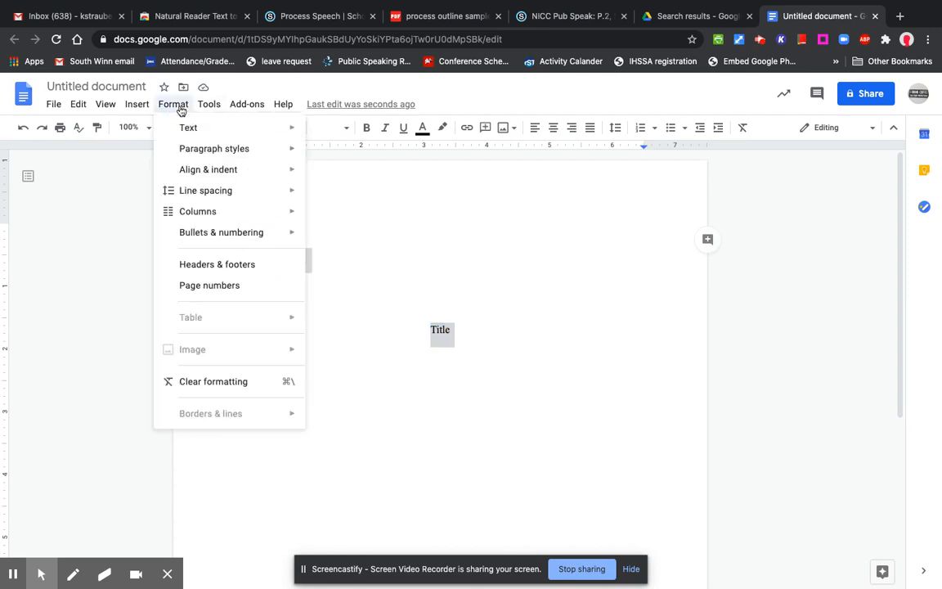
{"action": "mouse_move", "coordinate": [196, 156]}
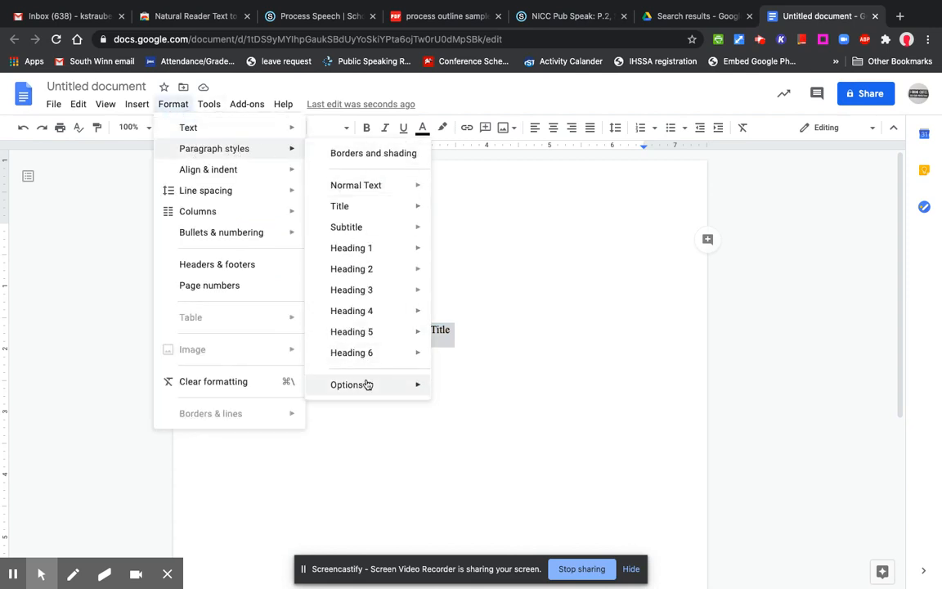
{"action": "mouse_move", "coordinate": [365, 385]}
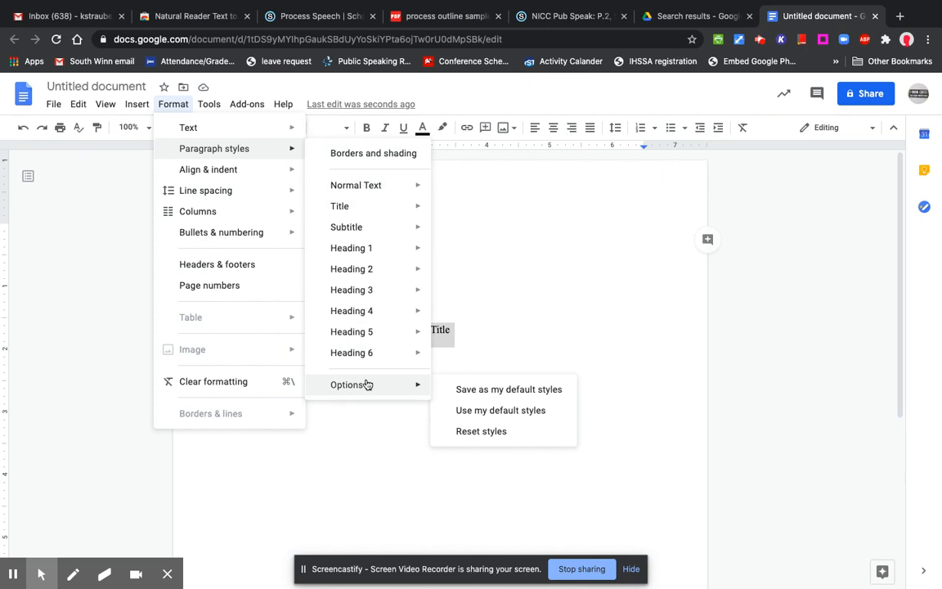
{"action": "left_click", "coordinate": [466, 391]}
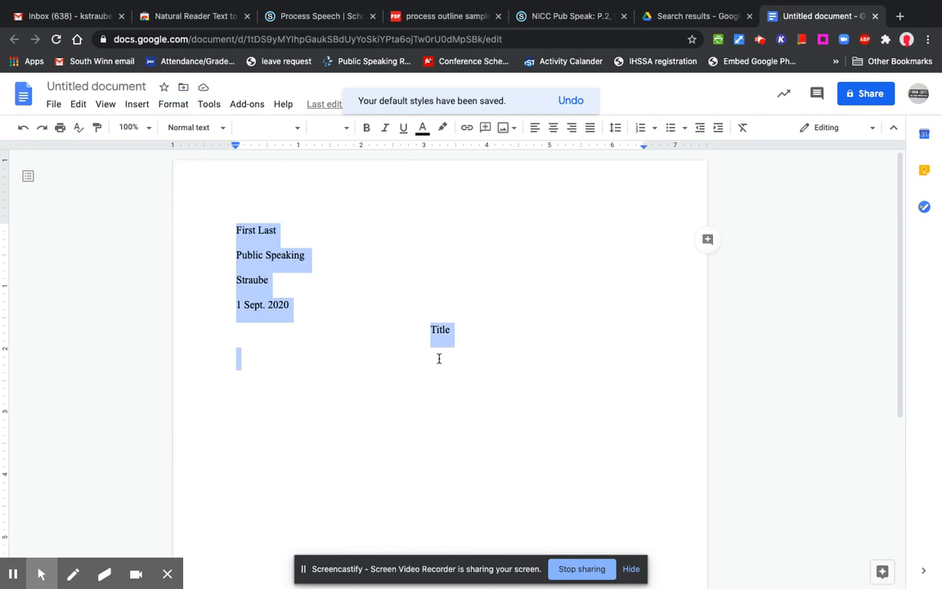
{"action": "left_click", "coordinate": [418, 301]}
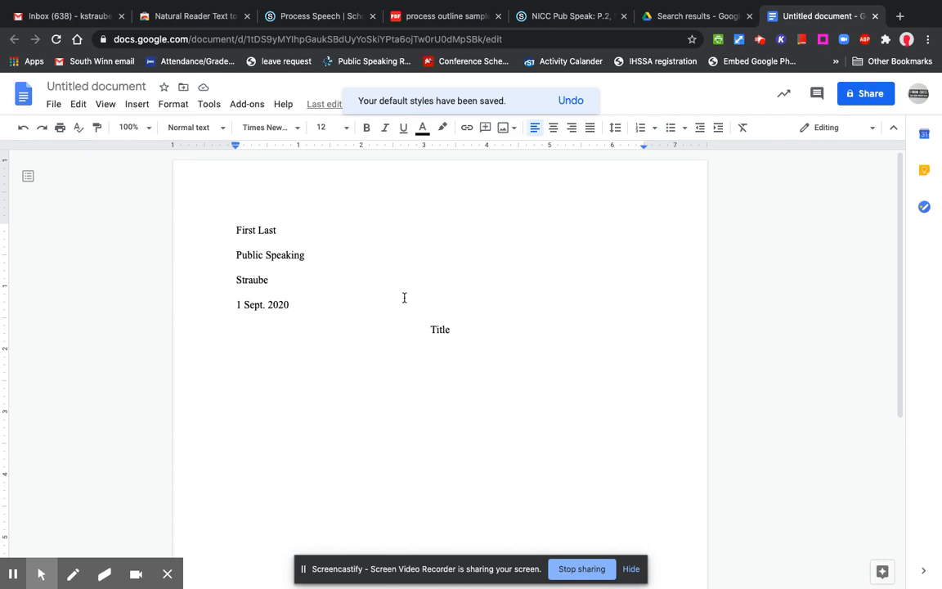
Start a left-aligned outline list numbered I., A., 1. on the line below the title
{"action": "left_click", "coordinate": [489, 328]}
{"action": "key", "text": "Return"}
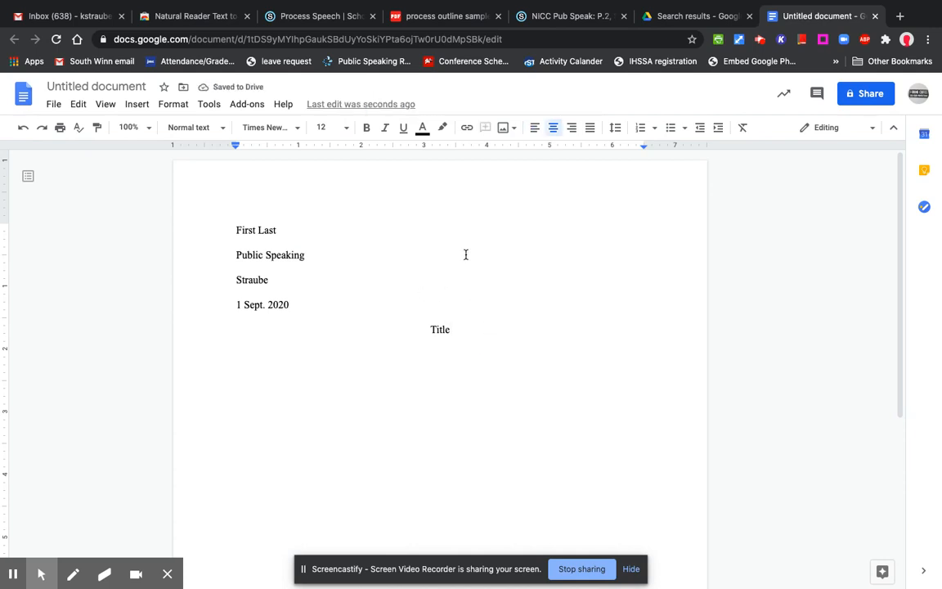
{"action": "left_click", "coordinate": [534, 131]}
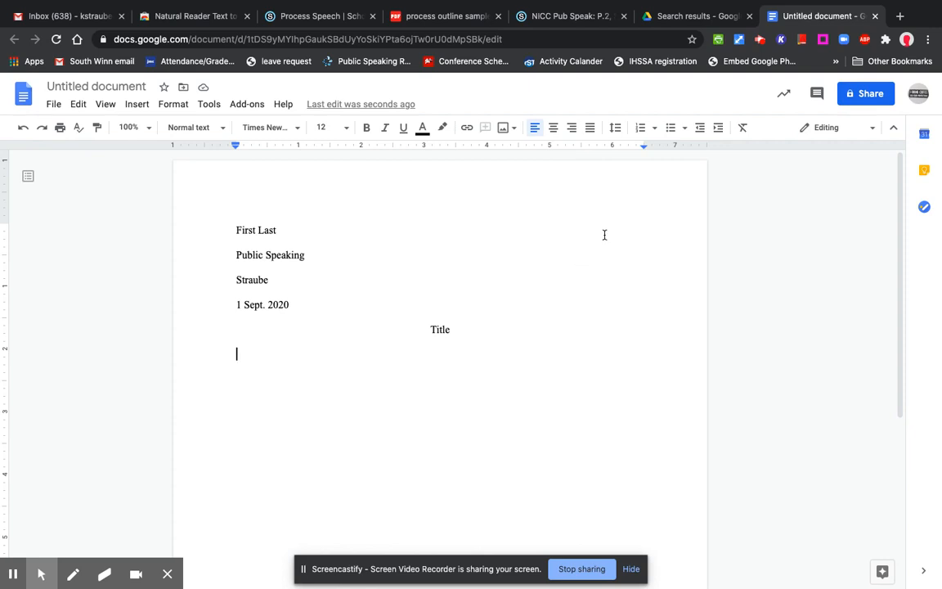
{"action": "left_click", "coordinate": [656, 131]}
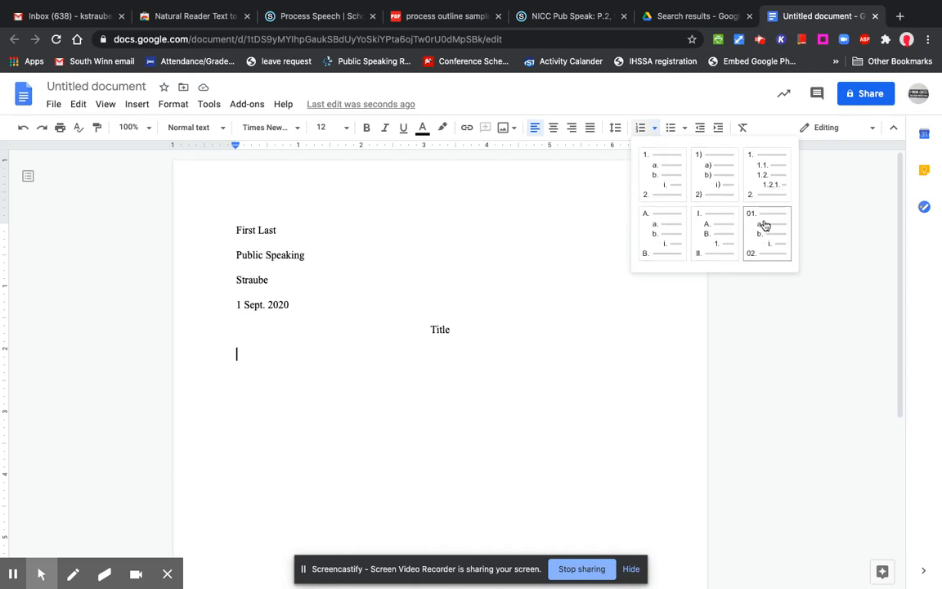
{"action": "left_click", "coordinate": [719, 251]}
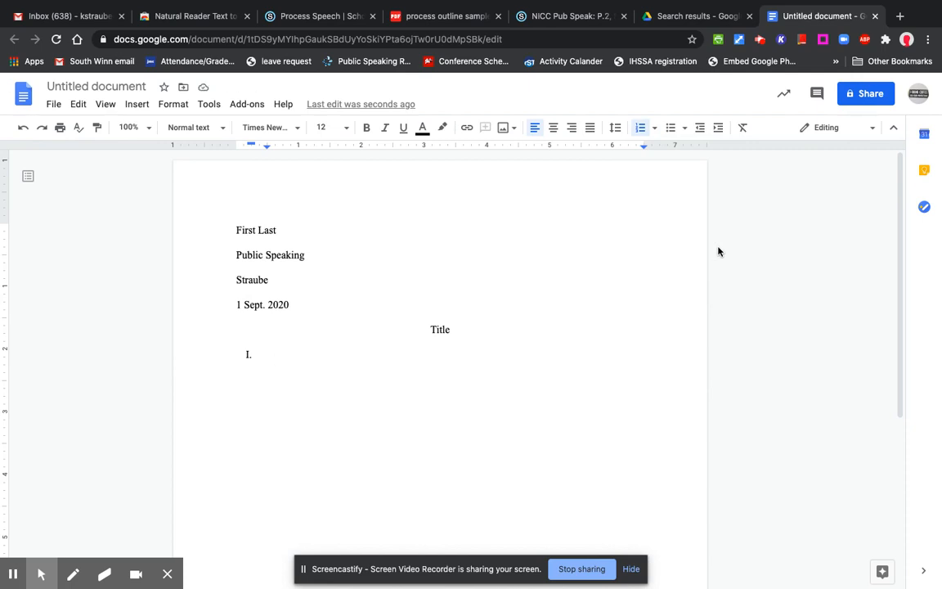
Add a left-aligned line reading "Introduction" between the title and the numbered list
{"action": "left_click", "coordinate": [487, 325]}
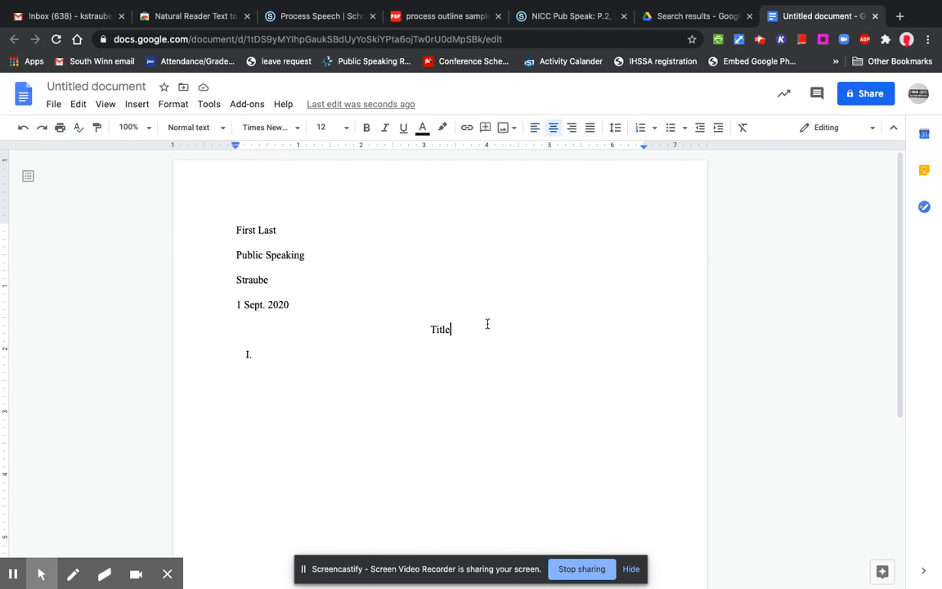
{"action": "key", "text": "Return"}
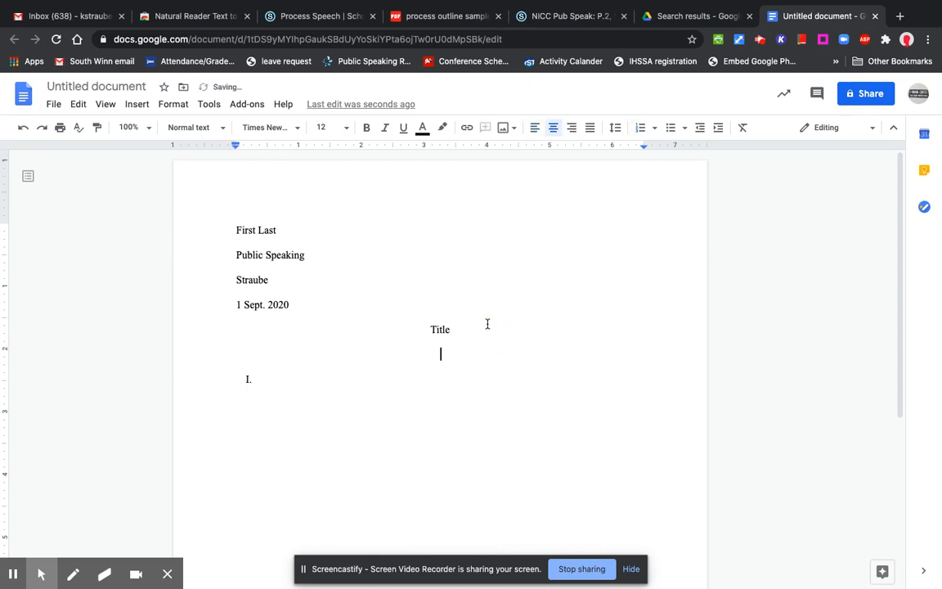
{"action": "left_click", "coordinate": [536, 127]}
{"action": "type", "text": "Introduction"}
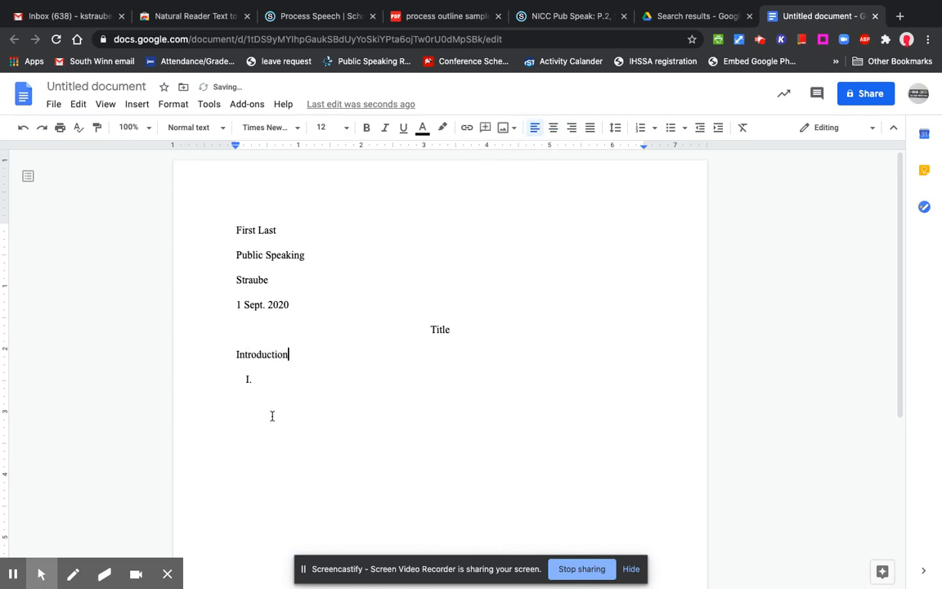
Fill the Introduction list with four Roman-numeral items: Attention getter, Relevance, Credibility and Thesis
{"action": "left_click", "coordinate": [296, 391]}
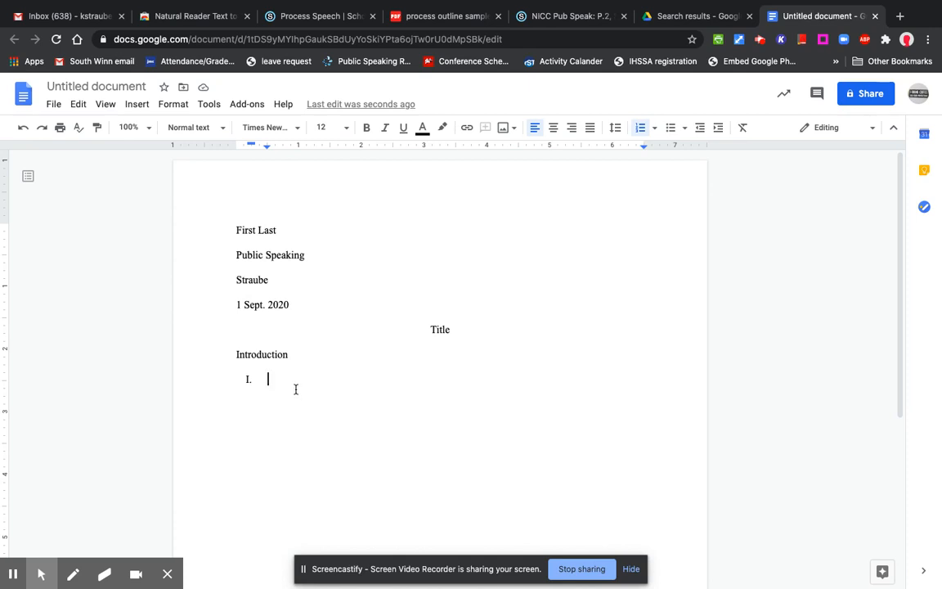
{"action": "type", "text": "attention getter"}
{"action": "key", "text": "Return"}
{"action": "type", "text": "Relevance"}
{"action": "key", "text": "Return"}
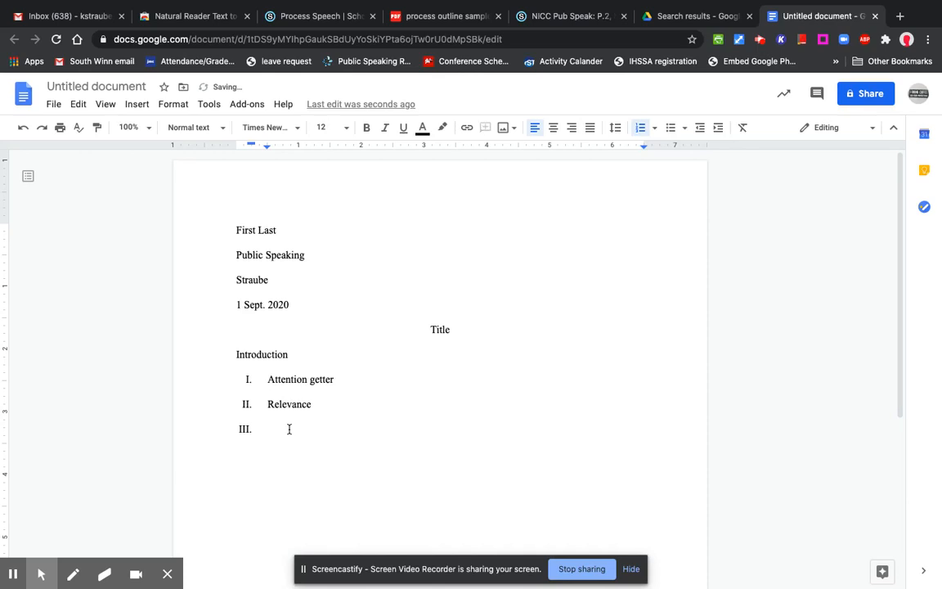
{"action": "type", "text": "Credibility"}
{"action": "key", "text": "Return"}
{"action": "type", "text": "Thesis"}
{"action": "left_click", "coordinate": [246, 455]}
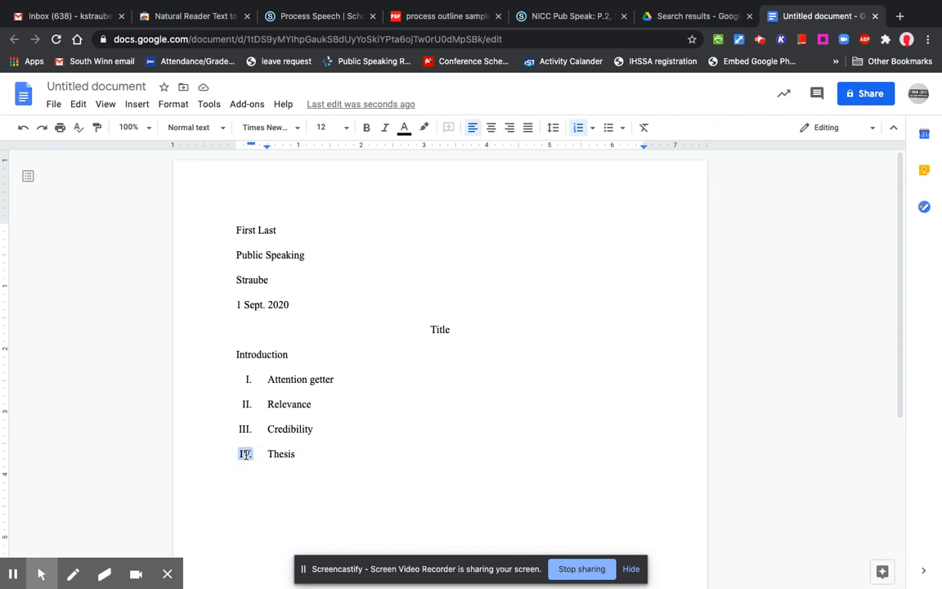
{"action": "left_click", "coordinate": [304, 453]}
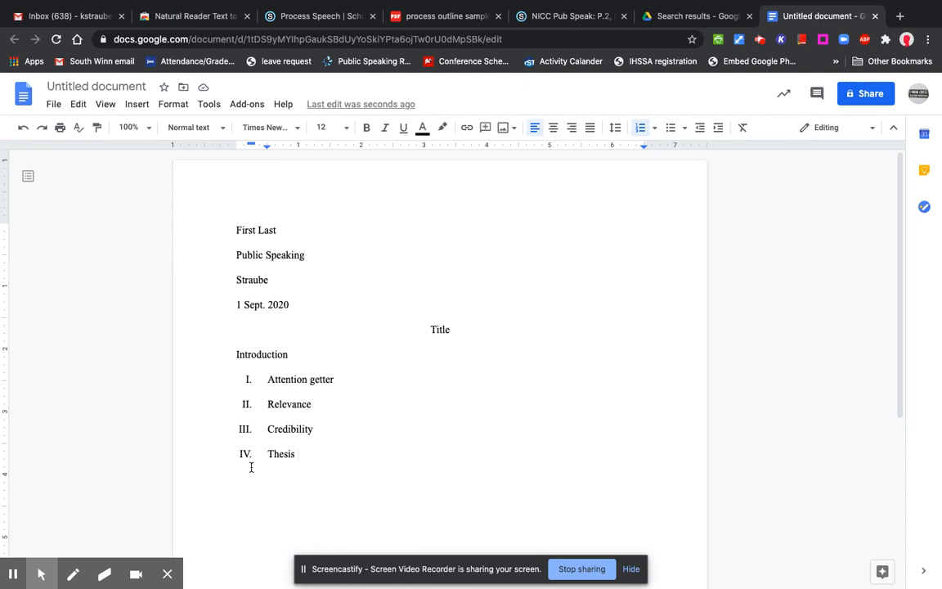
End the numbered list after Thesis and add an unnumbered line reading "Body" at the left margin
{"action": "key", "text": "Return"}
{"action": "key", "text": "BackSpace"}
{"action": "key", "text": "BackSpace"}
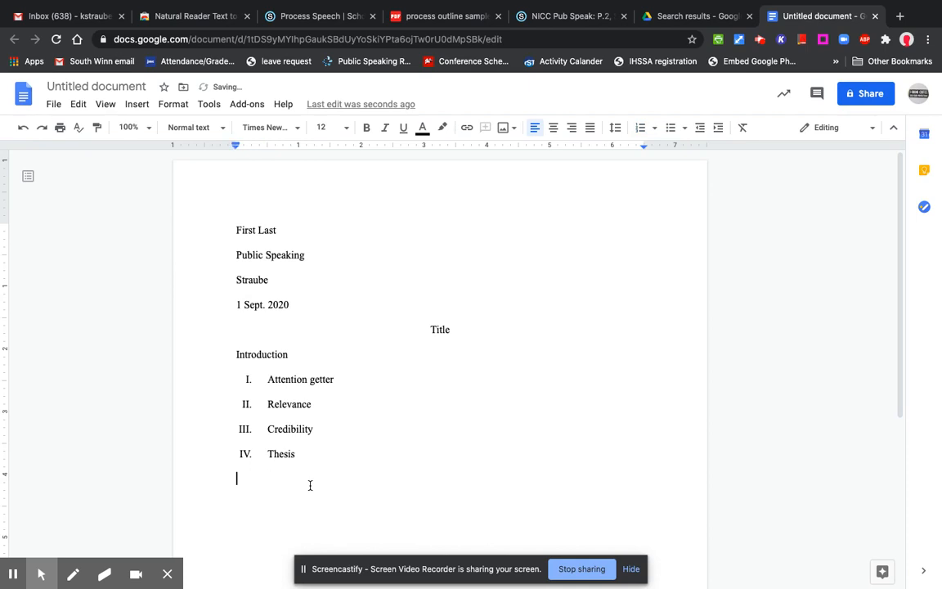
{"action": "type", "text": "Body"}
{"action": "key", "text": "Return"}
Start a new outline list numbered I., A., 1. on the line below Body
{"action": "scroll", "coordinate": [373, 457], "scroll_direction": "down", "scroll_amount": 1}
{"action": "scroll", "coordinate": [373, 457], "scroll_direction": "down", "scroll_amount": 3}
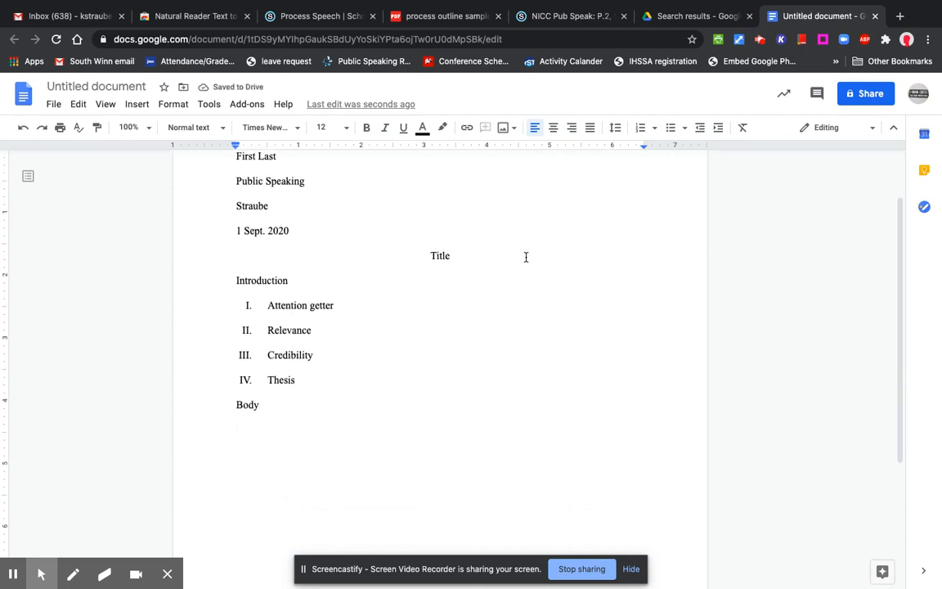
{"action": "left_click", "coordinate": [646, 130]}
{"action": "key", "text": "BackSpace"}
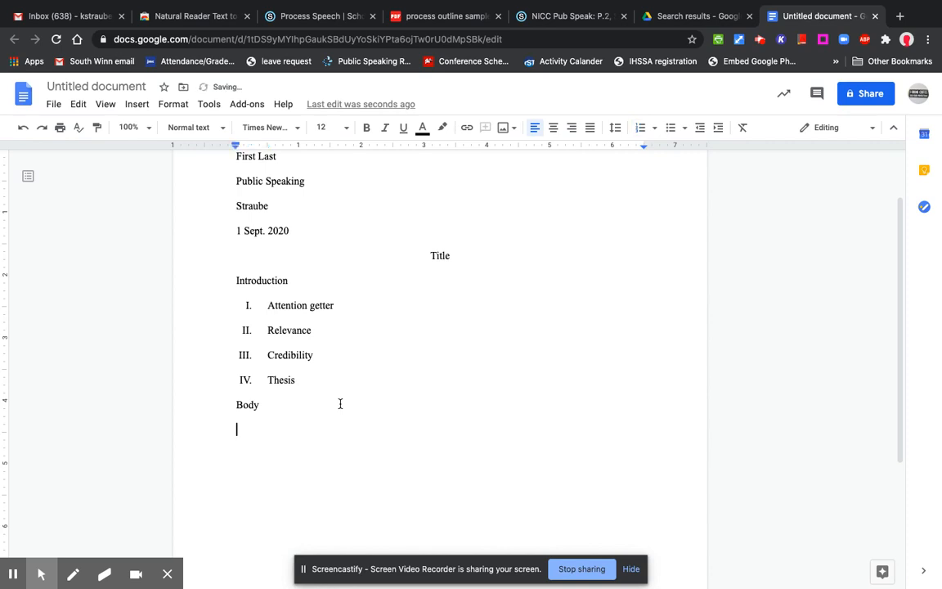
{"action": "left_click", "coordinate": [684, 131]}
{"action": "left_click", "coordinate": [655, 131]}
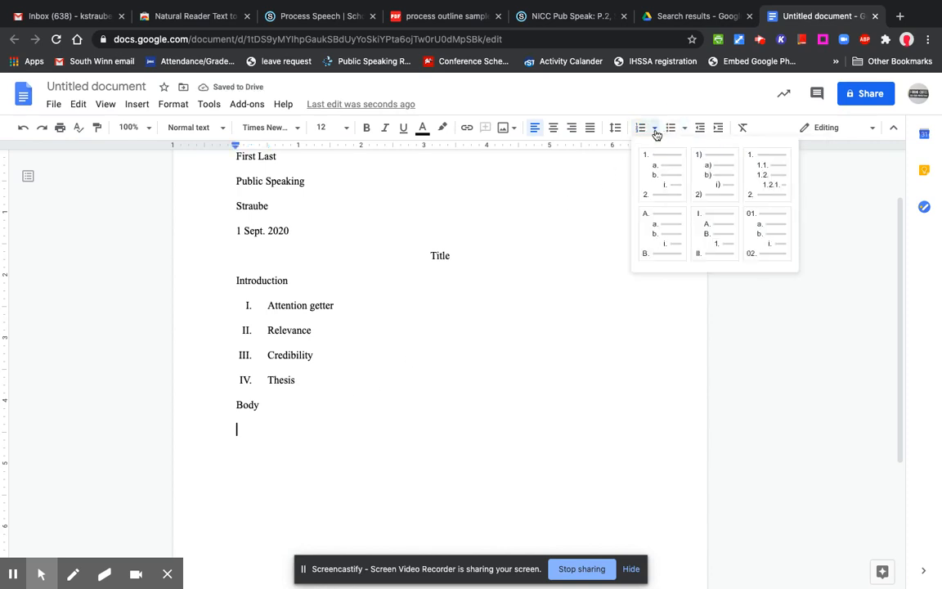
{"action": "left_click", "coordinate": [713, 230]}
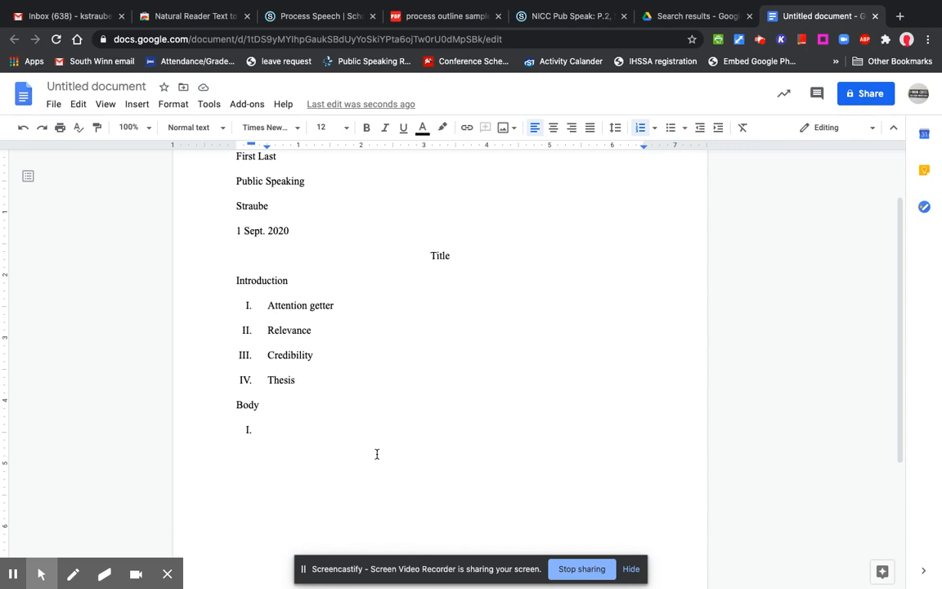
Enter "Point one...sald;kj fsd;lkj asdf;lkj asf;lkj" as item I of the Body list
{"action": "type", "text": "Point one."}
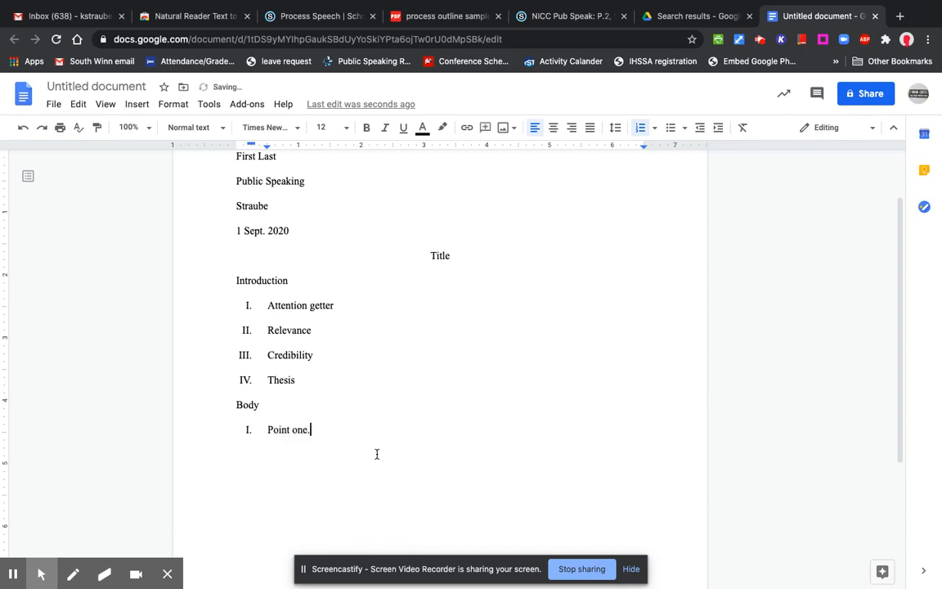
{"action": "type", "text": "..sald;kj fsd;lkj asdf;lkj asf"}
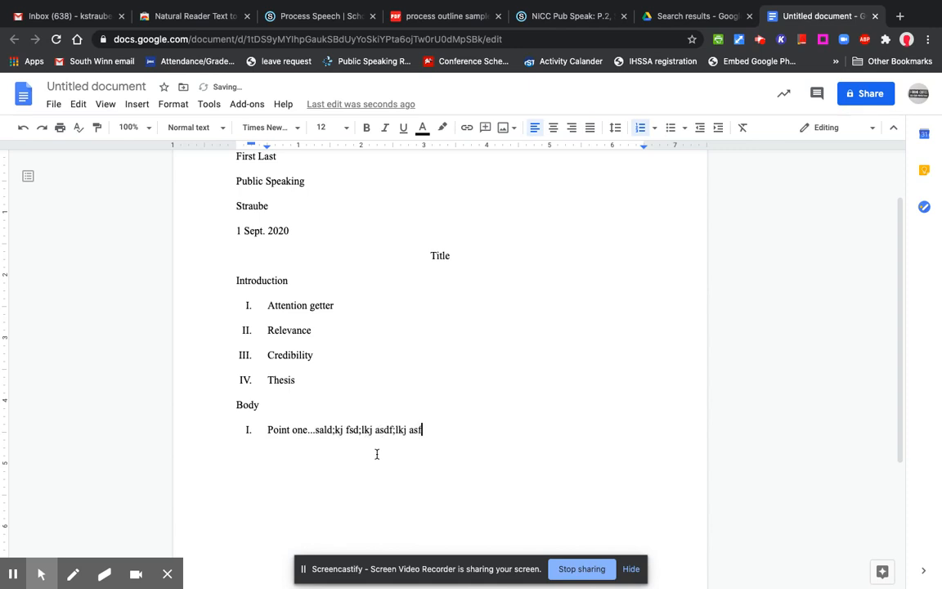
{"action": "type", "text": ";lkj"}
Add an indented item A under point one reading "Subpoint A.asdflkasjd fl;kj asd;lfkj asdflkj"
{"action": "key", "text": "Return"}
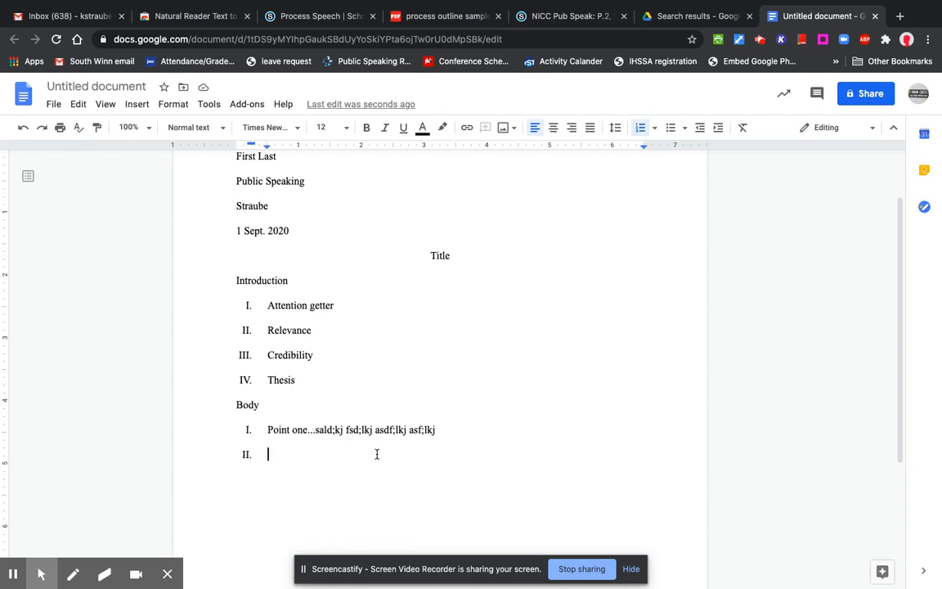
{"action": "key", "text": "Tab"}
{"action": "type", "text": "Subpoint "}
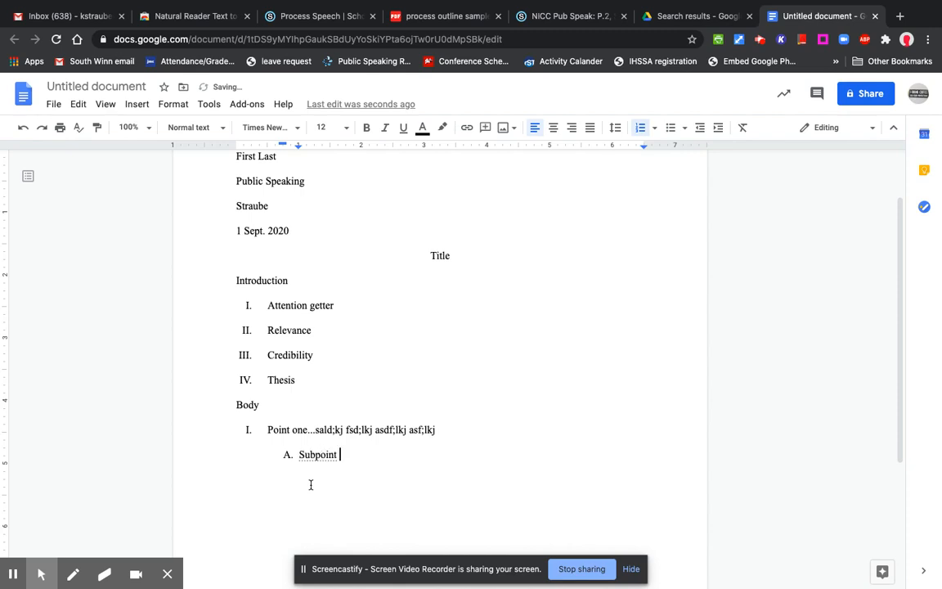
{"action": "type", "text": "A.asdflkasjd fl;kj asd;lfkj asdflkj"}
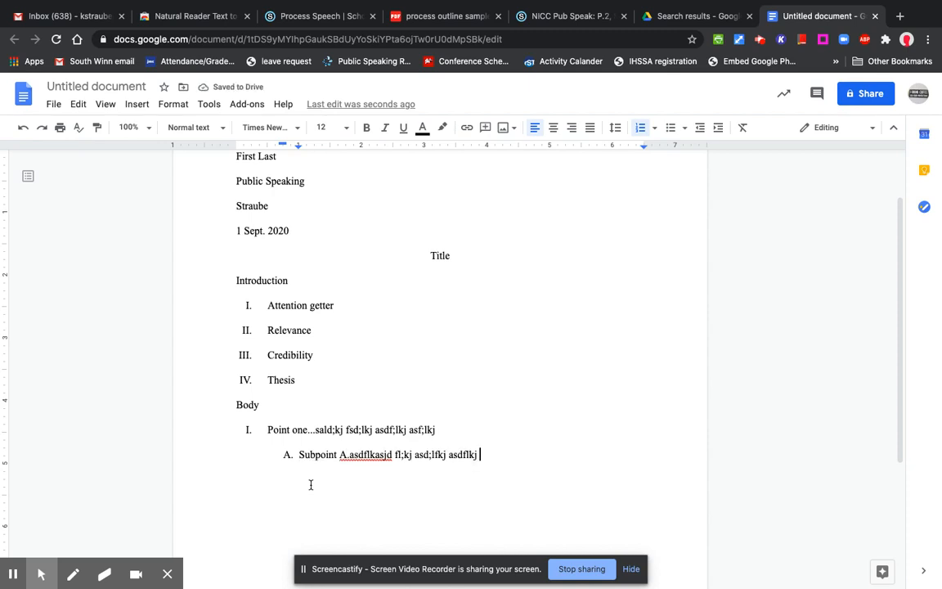
Add a third-level item 1 under subpoint A reading "Sub-subpoint 1. L;kajsdf ;ljk asdf;lkj asfl;kj"
{"action": "key", "text": "Return"}
{"action": "key", "text": "Tab"}
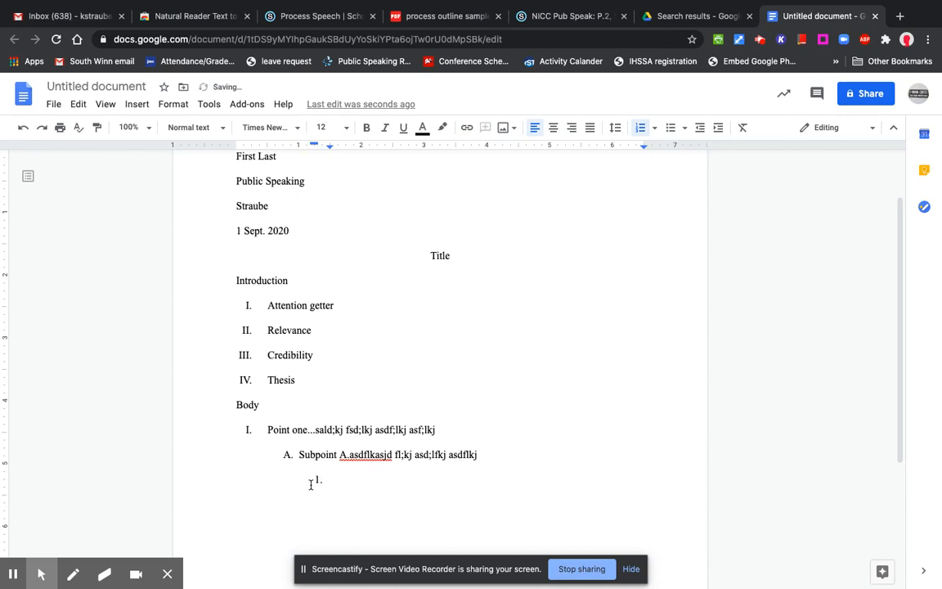
{"action": "type", "text": "sub-subpoint "}
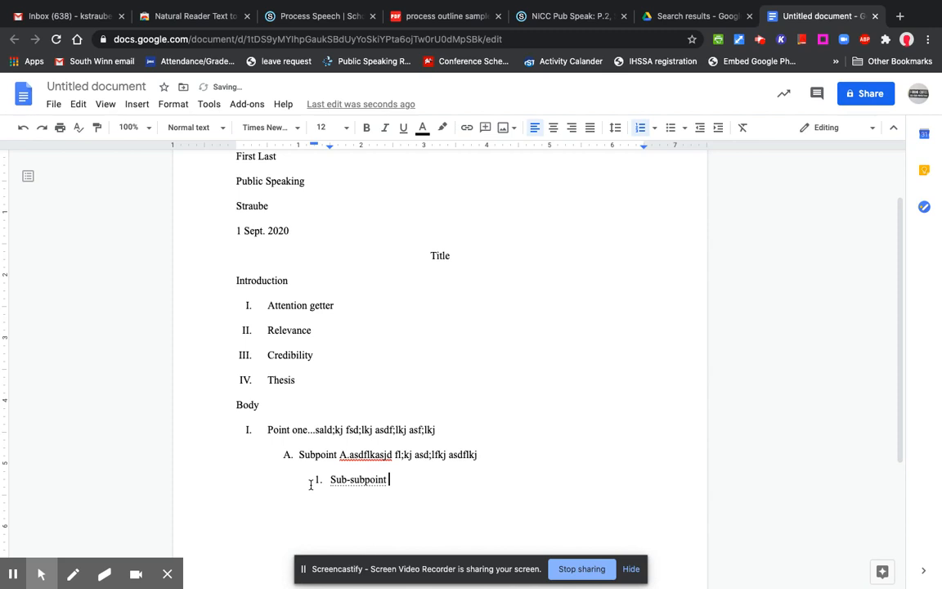
{"action": "type", "text": "1. l;kajsdf ;ljk asdf;lkj asfl;kj"}
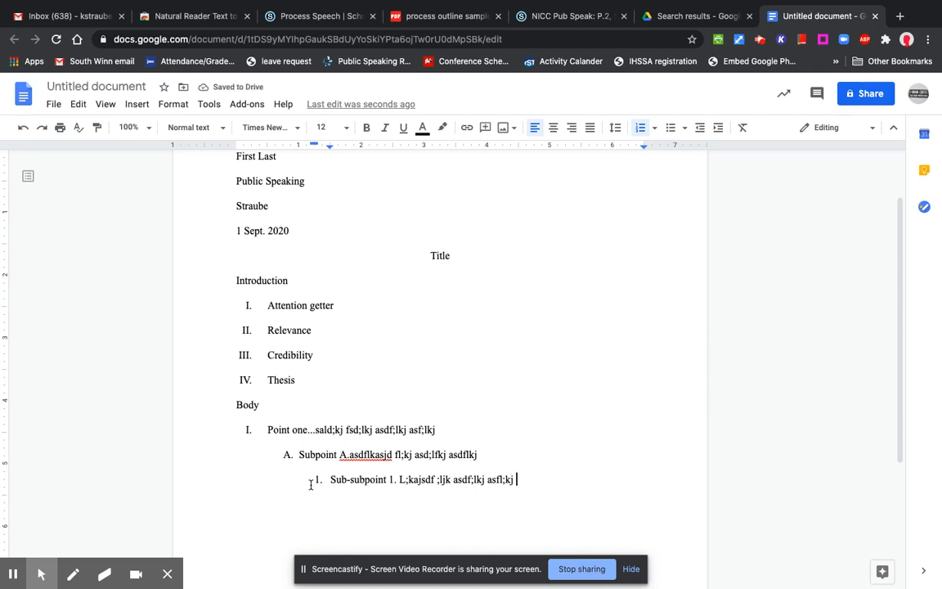
{"action": "left_click", "coordinate": [251, 430]}
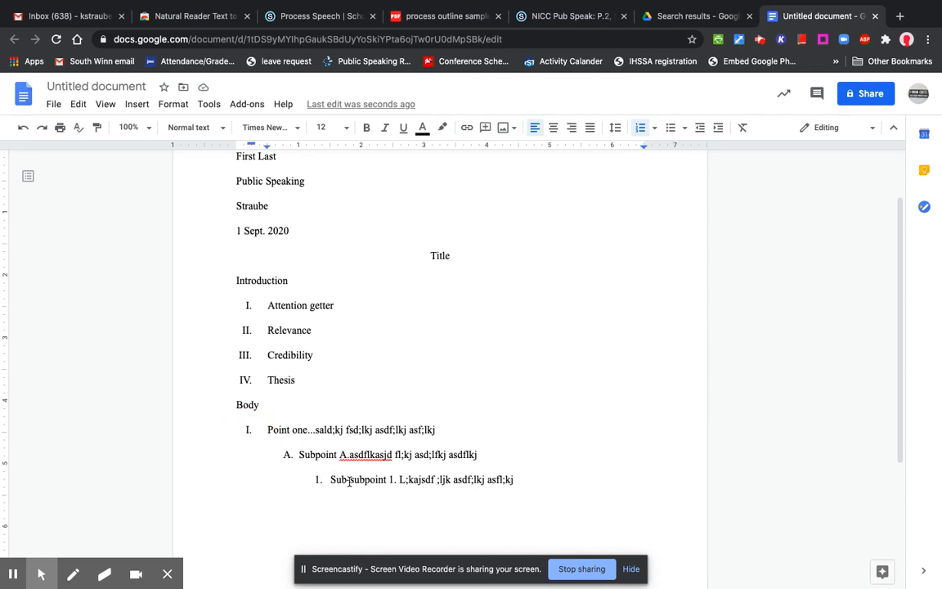
{"action": "key", "text": "Return"}
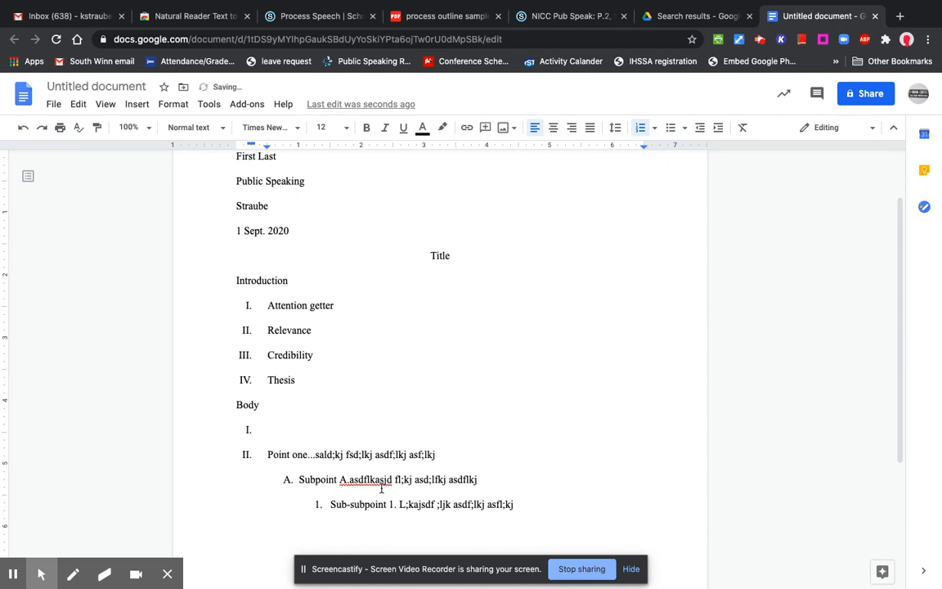
{"action": "key", "text": "ctrl+z"}
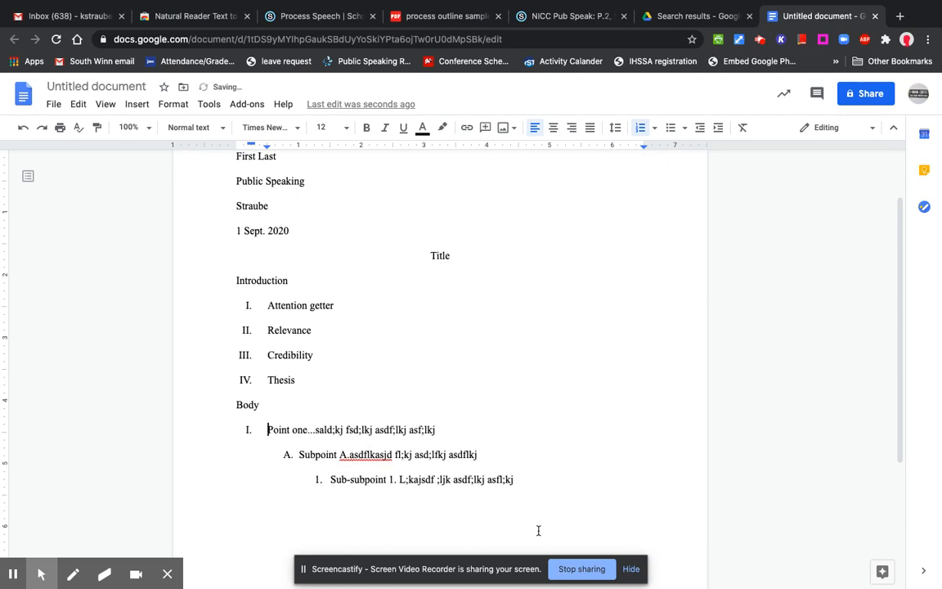
{"action": "left_click", "coordinate": [527, 490]}
{"action": "key", "text": "Return"}
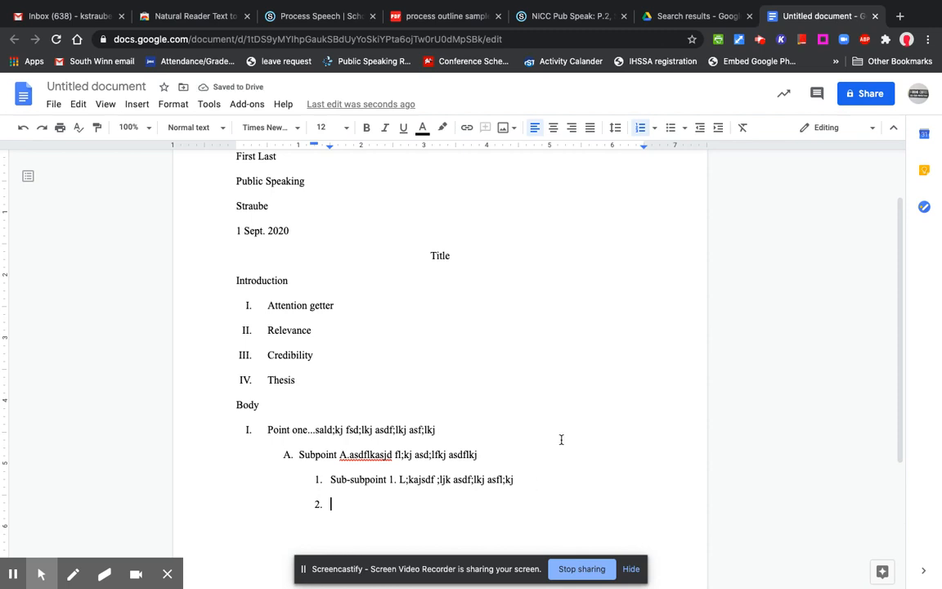
{"action": "scroll", "coordinate": [561, 439], "scroll_direction": "down", "scroll_amount": 3}
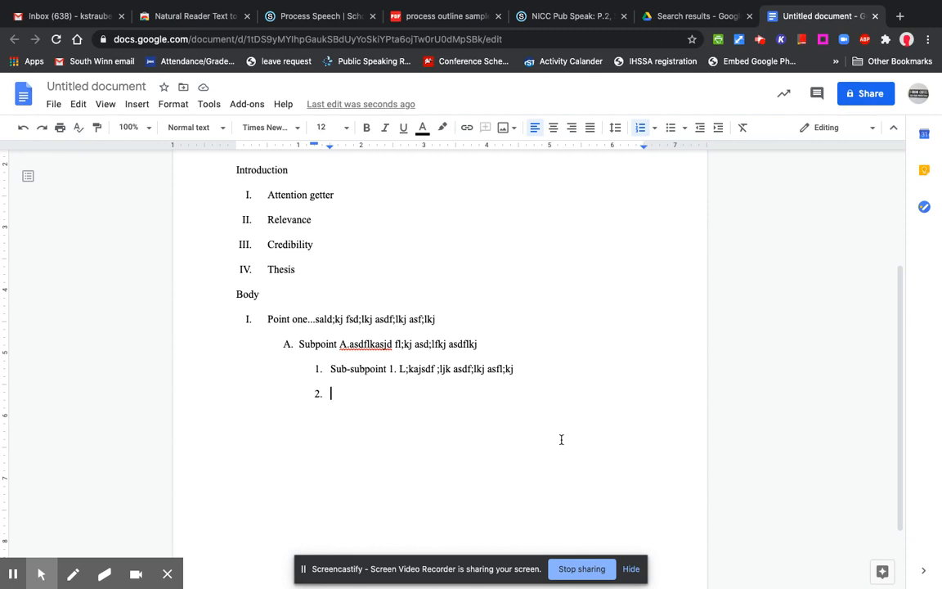
{"action": "key", "text": "BackSpace"}
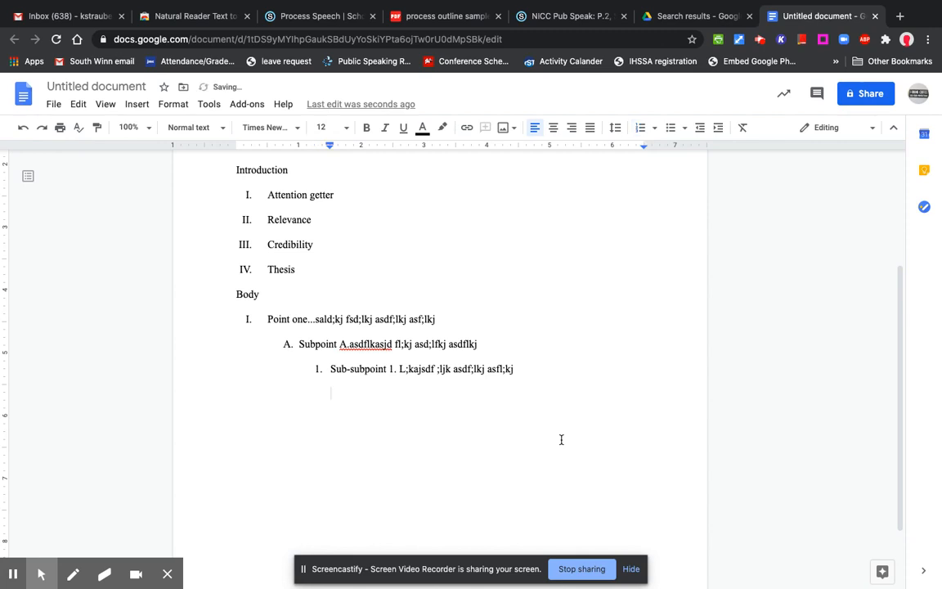
{"action": "key", "text": "BackSpace"}
Add a second-level item B below the sub-subpoint with the text "Sdla;kfj asdlfkj asdfljk asdflkj"
{"action": "key", "text": "Return"}
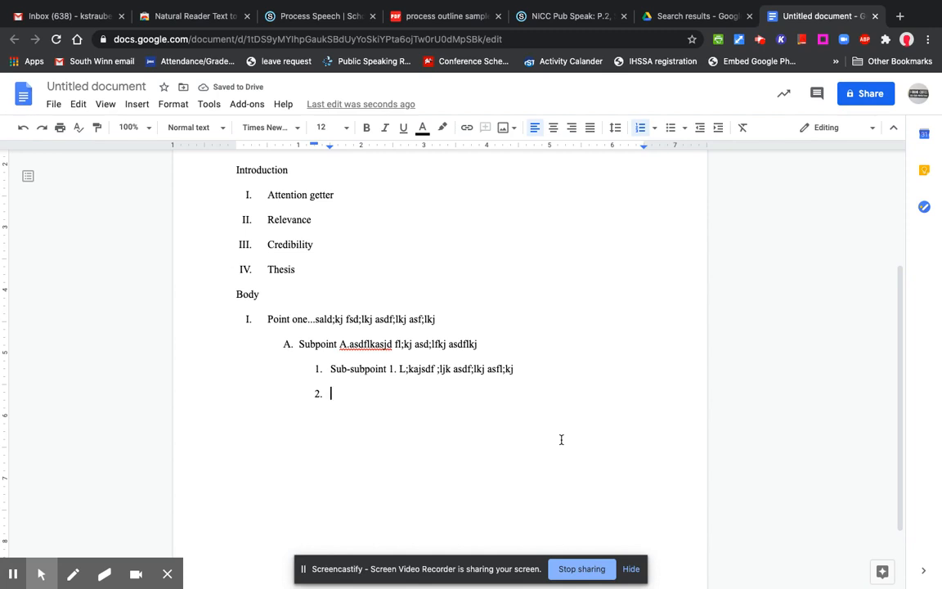
{"action": "key", "text": "shift+Tab"}
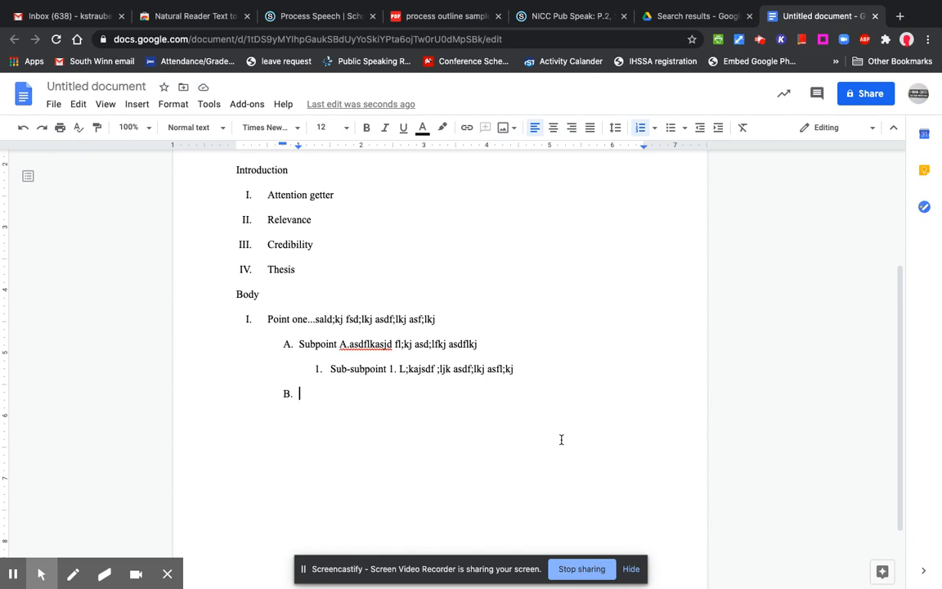
{"action": "type", "text": "Sdla;kfj asdlfkj asdfl"}
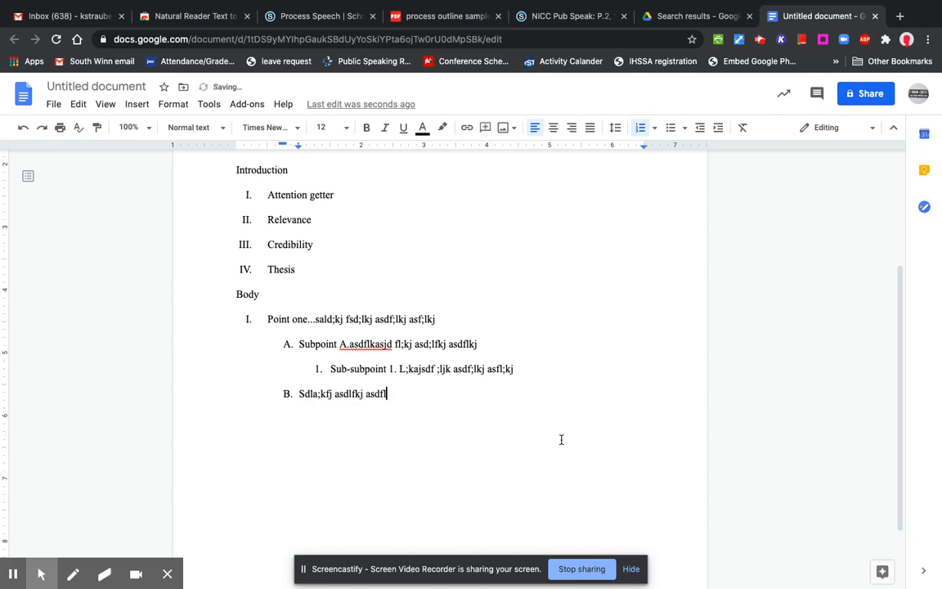
{"action": "type", "text": "jk asdflkj"}
Add two third-level items under item B reading "Sal;kj asdfl;kj asdf" and "Asdlf;kj asdfl;kj"
{"action": "key", "text": "Return"}
{"action": "key", "text": "Tab"}
{"action": "type", "text": "sal;"}
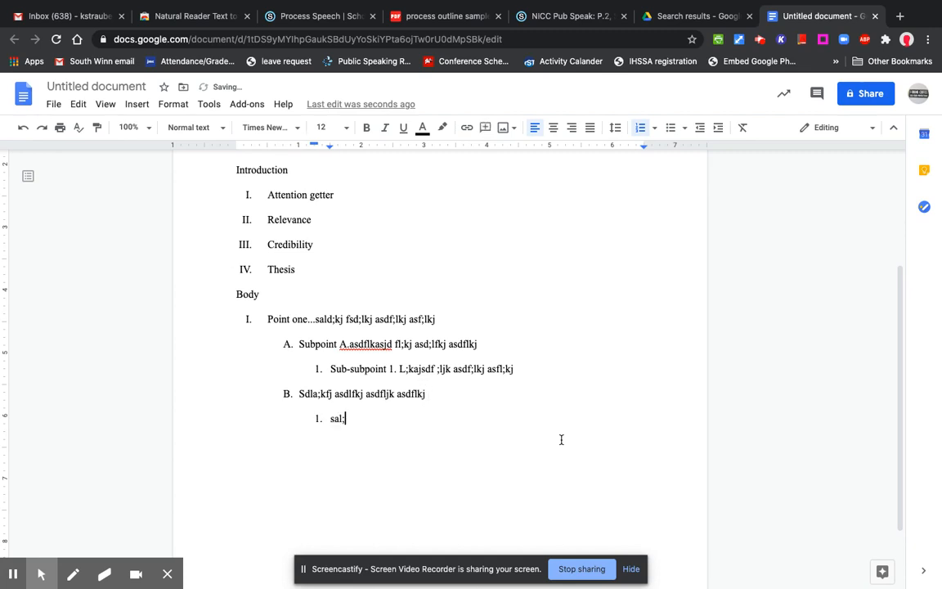
{"action": "type", "text": "kj asdfl;kj asdf"}
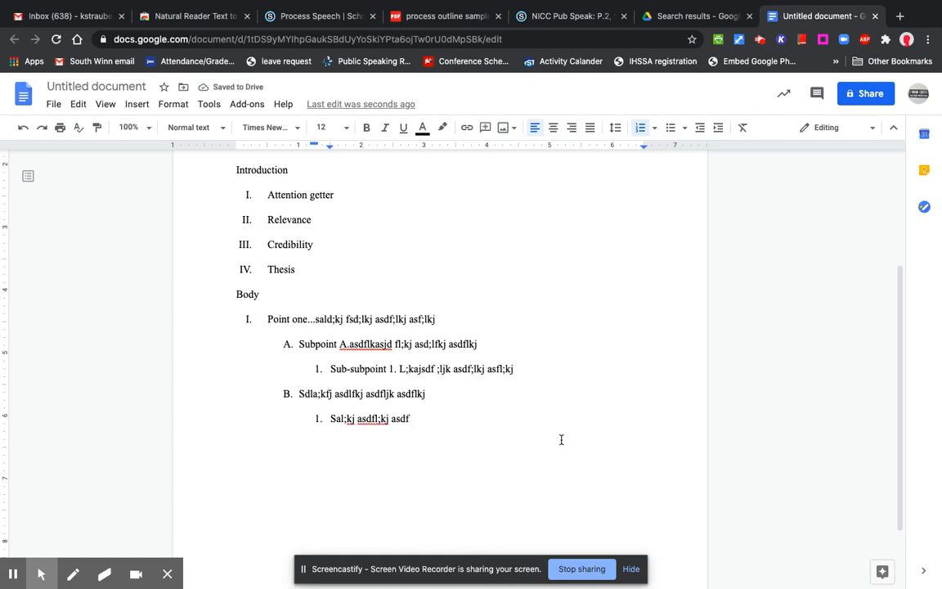
{"action": "key", "text": "Return"}
{"action": "type", "text": "Asdlf;kj asdfl;kj"}
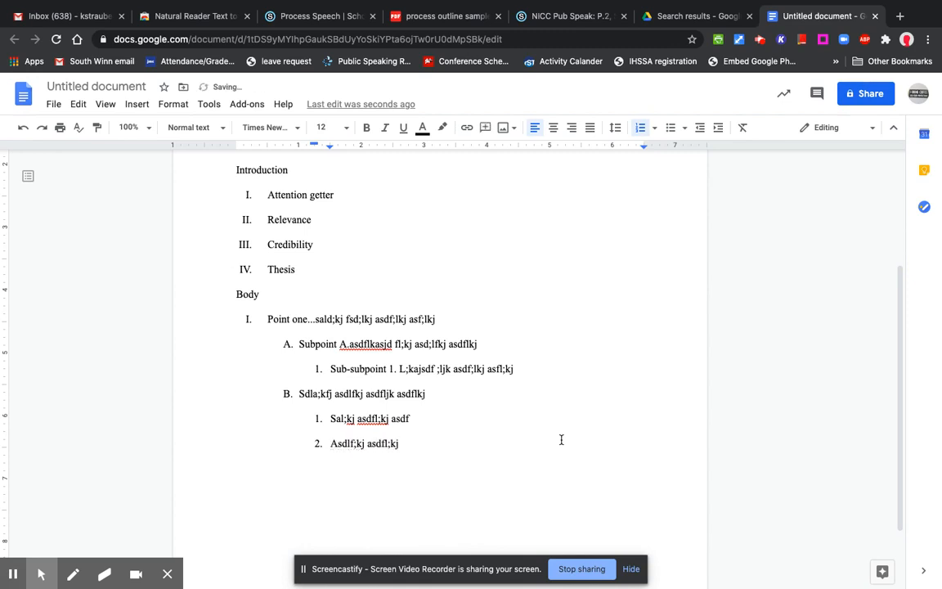
Add a second-level item C reading "Asl;kfj l;kasj df" and start an empty list item below it
{"action": "key", "text": "Return"}
{"action": "key", "text": "shift+Tab"}
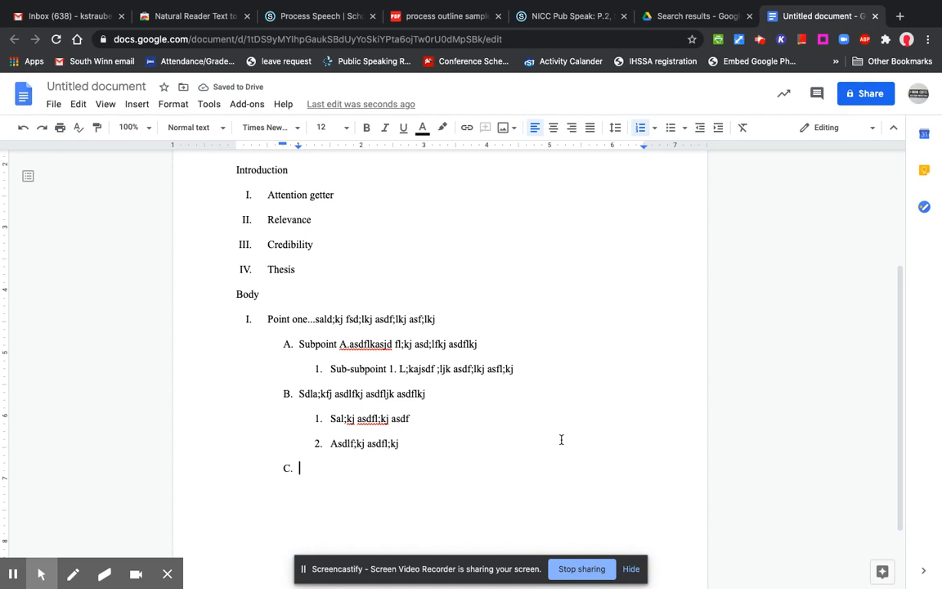
{"action": "type", "text": "Asl;kfj l;kasj df"}
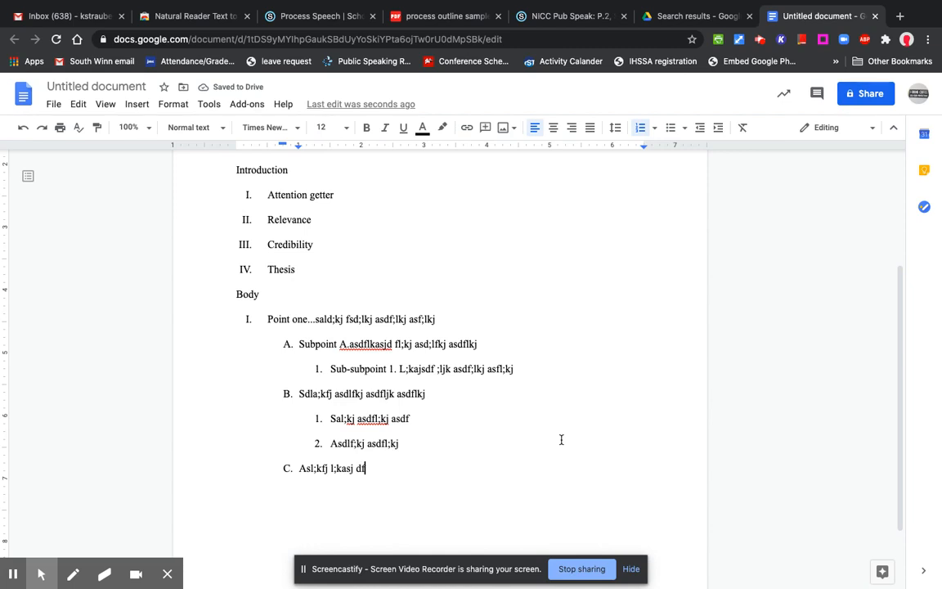
{"action": "key", "text": "Return"}
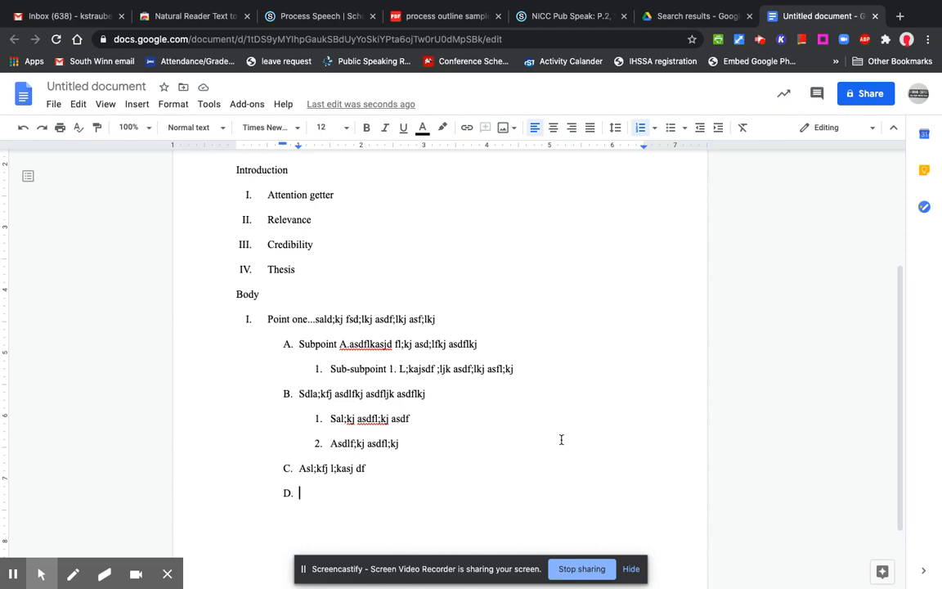
End the list below subpoint C and add an unnumbered line reading "Transition: as;dlfkj asdf;lkj asdfljk", followed by a blank line
{"action": "key", "text": "BackSpace"}
{"action": "key", "text": "BackSpace"}
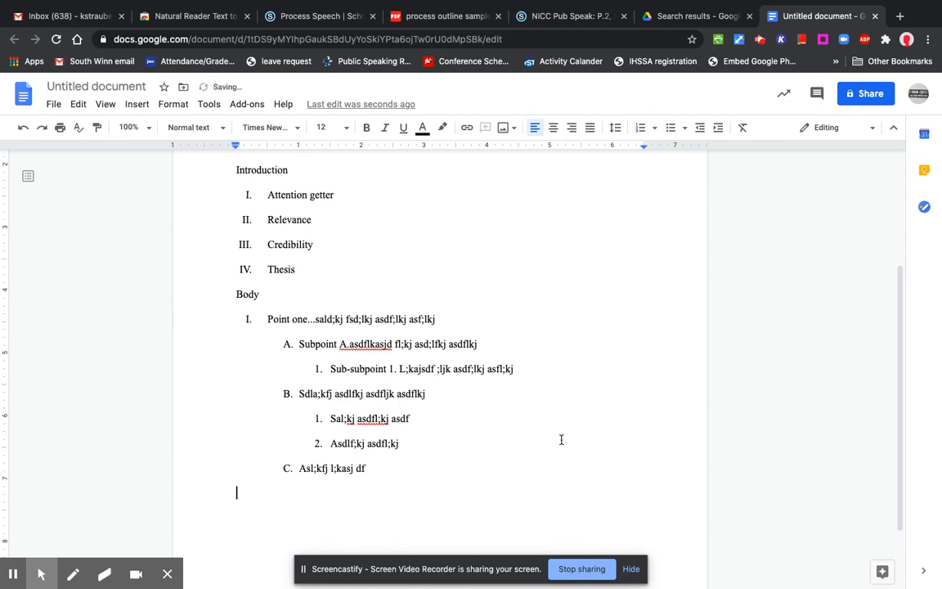
{"action": "type", "text": "Transition: as;dlfkj asdf;lkj asdfljk"}
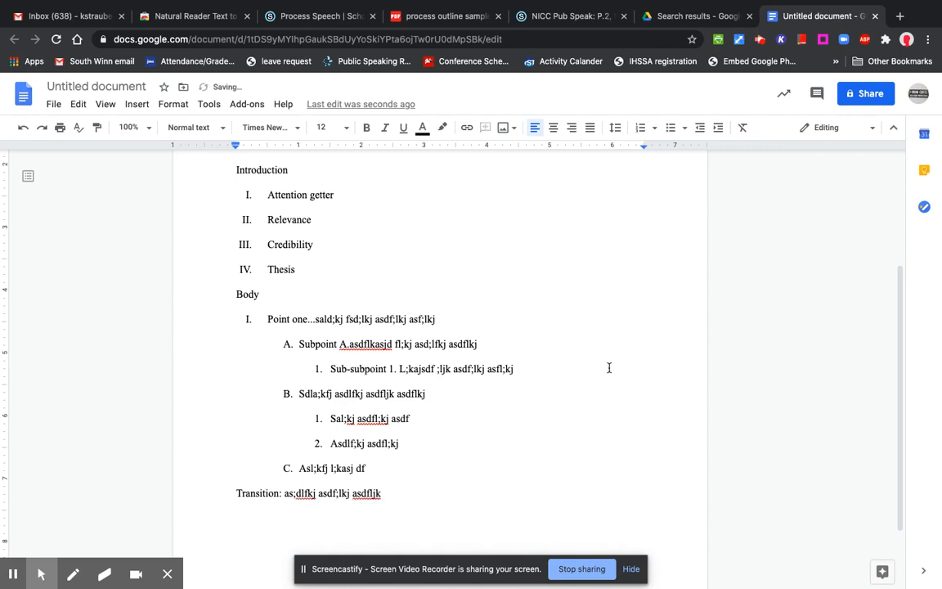
{"action": "key", "text": "Return"}
{"action": "scroll", "coordinate": [608, 367], "scroll_direction": "down", "scroll_amount": 1}
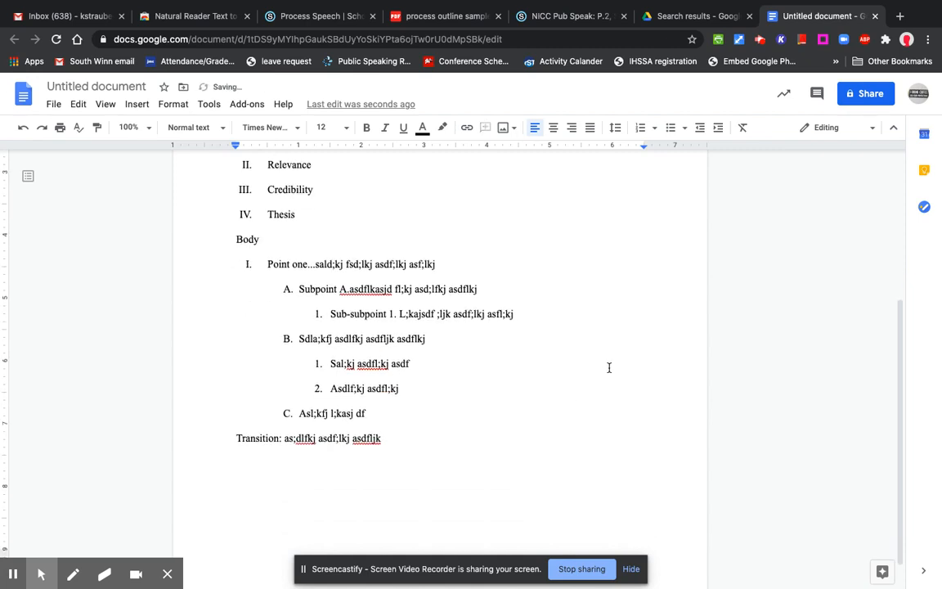
Start a Roman-numeral multilevel list on the blank line below the transition and restart its numbering at II
{"action": "left_click", "coordinate": [243, 264]}
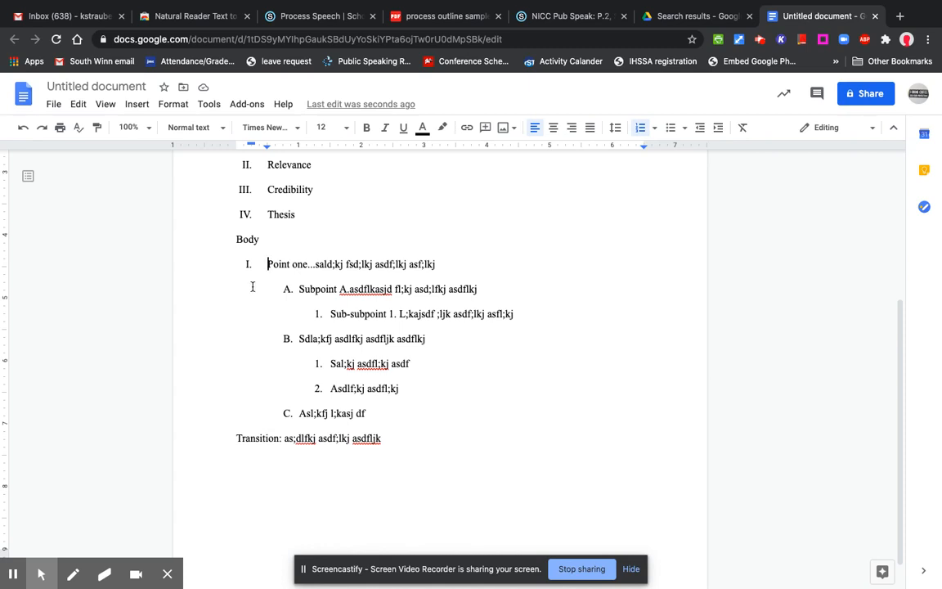
{"action": "left_click", "coordinate": [243, 463]}
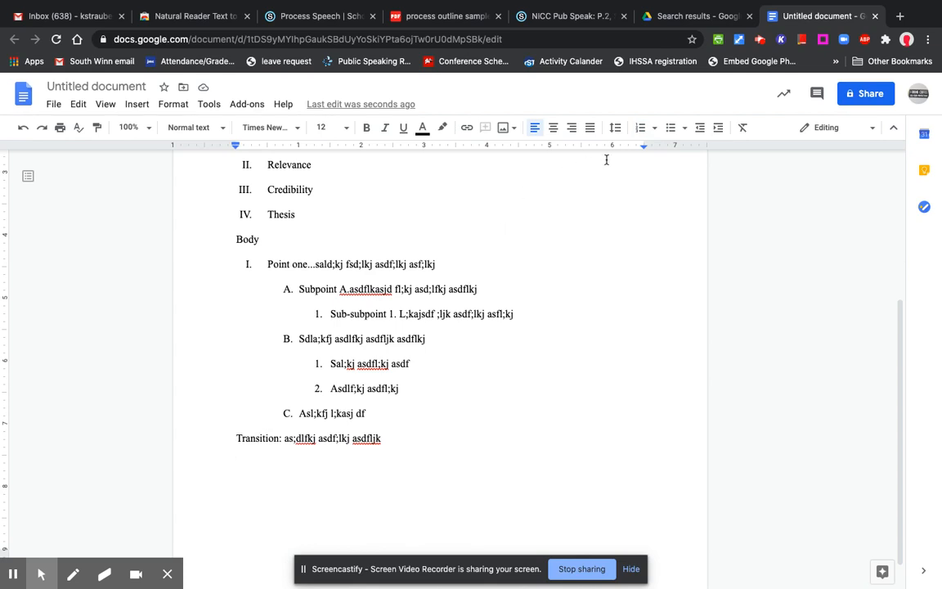
{"action": "left_click", "coordinate": [654, 128]}
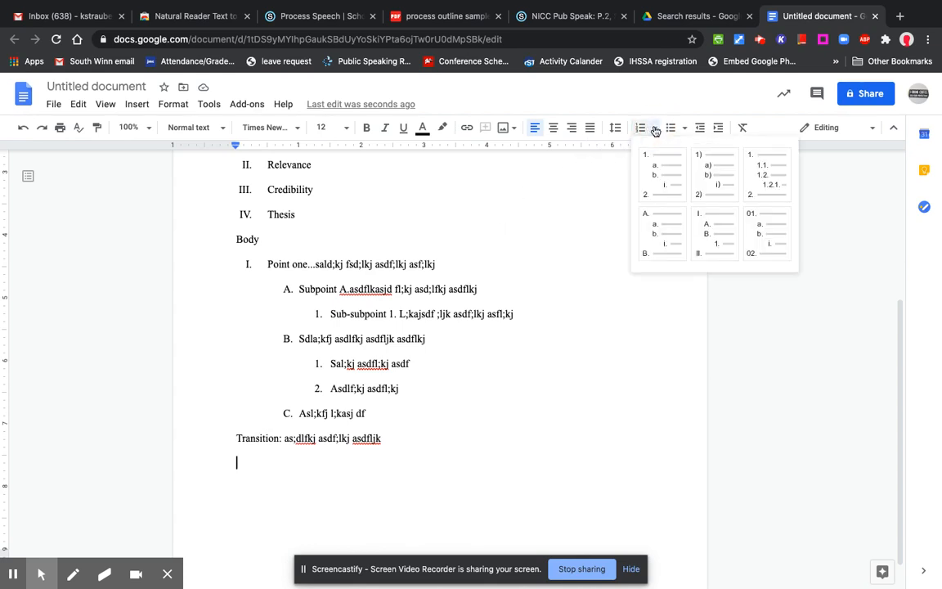
{"action": "left_click", "coordinate": [710, 235]}
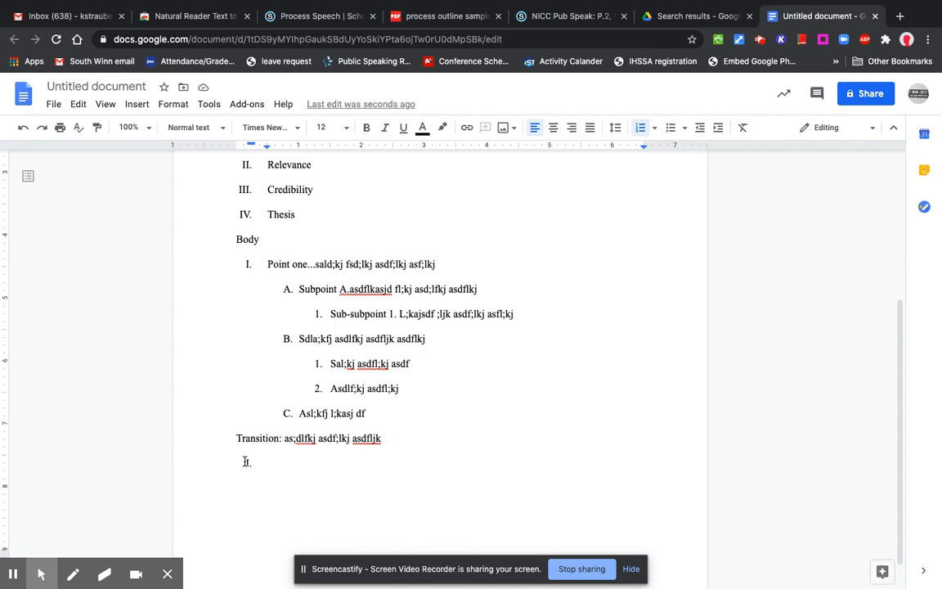
{"action": "right_click", "coordinate": [245, 461]}
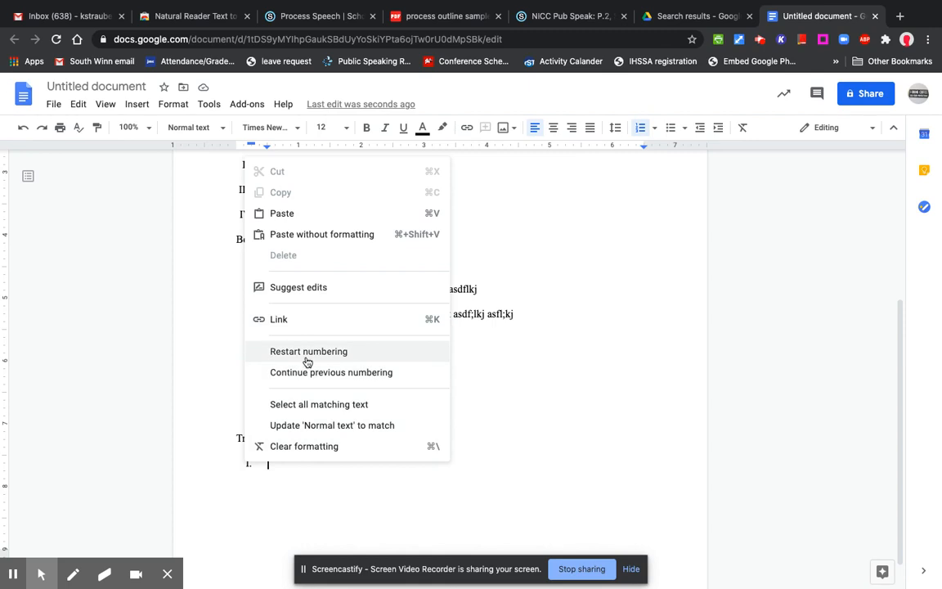
{"action": "left_click", "coordinate": [359, 353]}
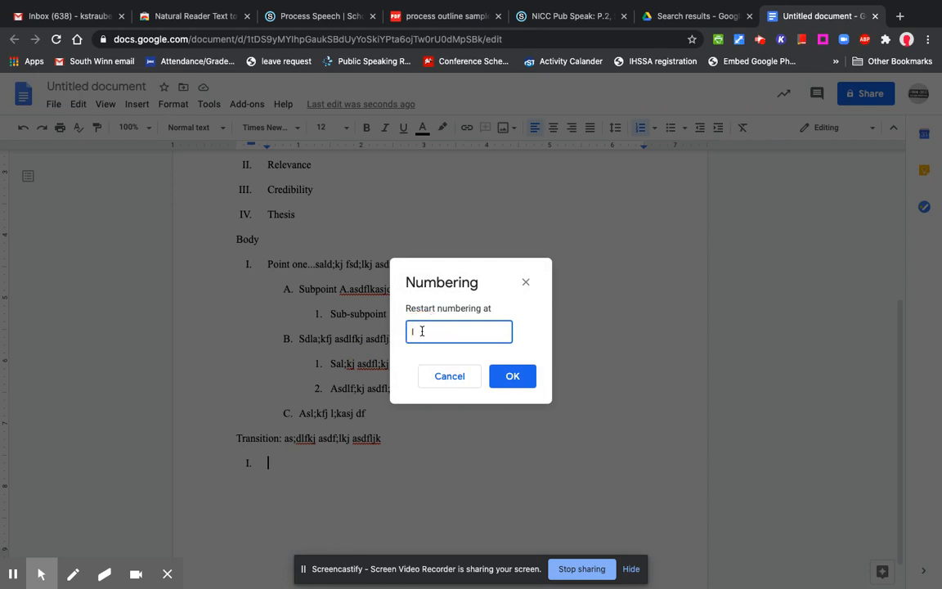
{"action": "type", "text": "I"}
{"action": "left_click", "coordinate": [509, 376]}
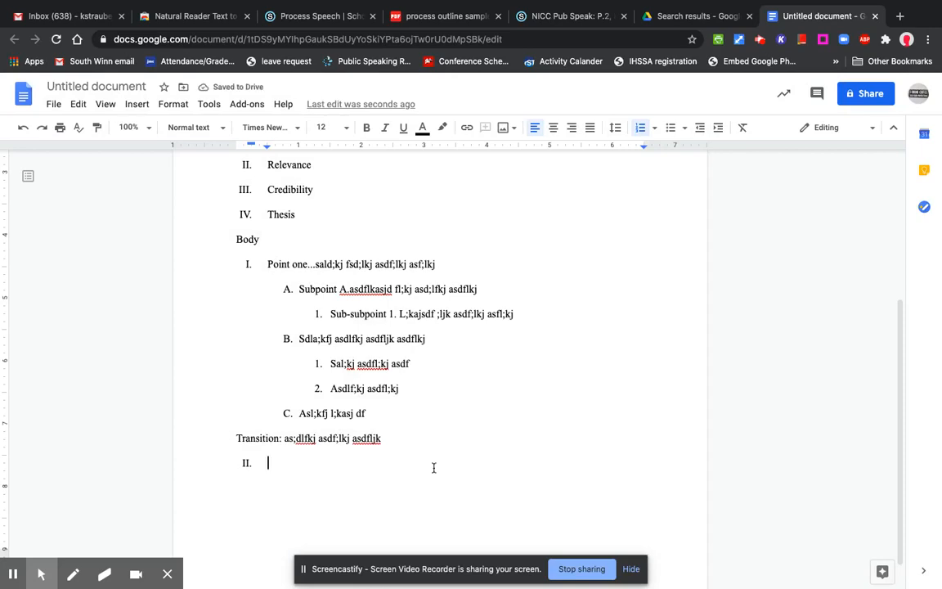
Enter main point II as "Asdl;fkj als;dfkj asdfl;kj sadf" with subpoints A "Asdlfkj asdfl;kj asdf" and B "Asl;dkfj asdlf;kj asdf"
{"action": "type", "text": "Asdl;fkj als;dfkj asdfl;kj sadf"}
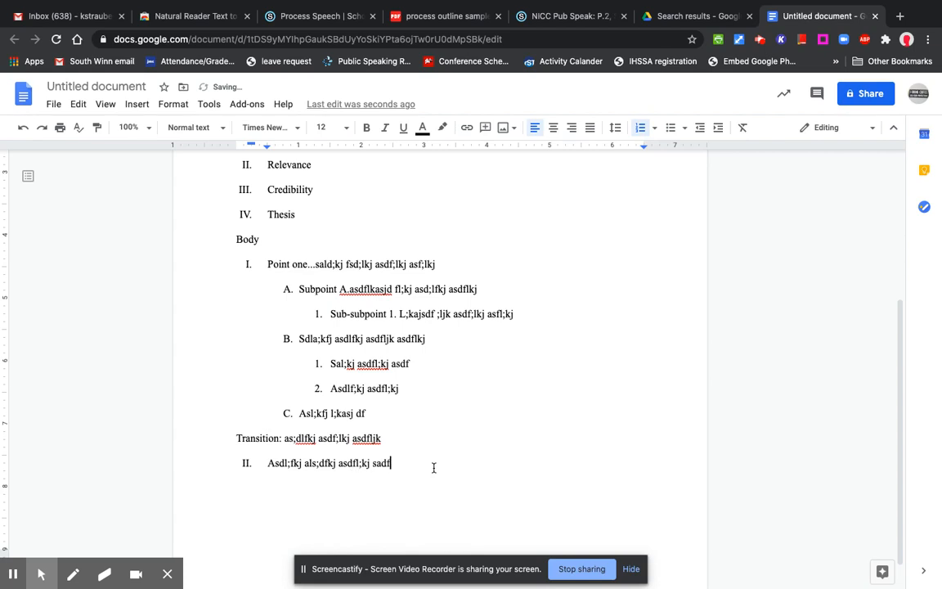
{"action": "key", "text": "Return"}
{"action": "key", "text": "Tab"}
{"action": "type", "text": "asdlfkj asdf;kj asdf"}
{"action": "key", "text": "Return"}
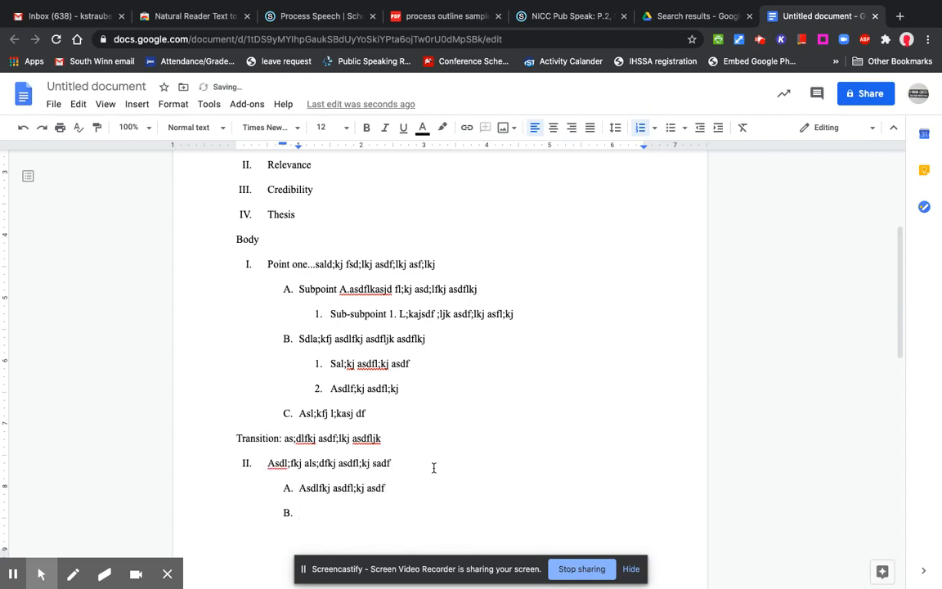
{"action": "type", "text": "Asl;dkfj asdlf;kj asdf"}
{"action": "key", "text": "ctrl+Return"}
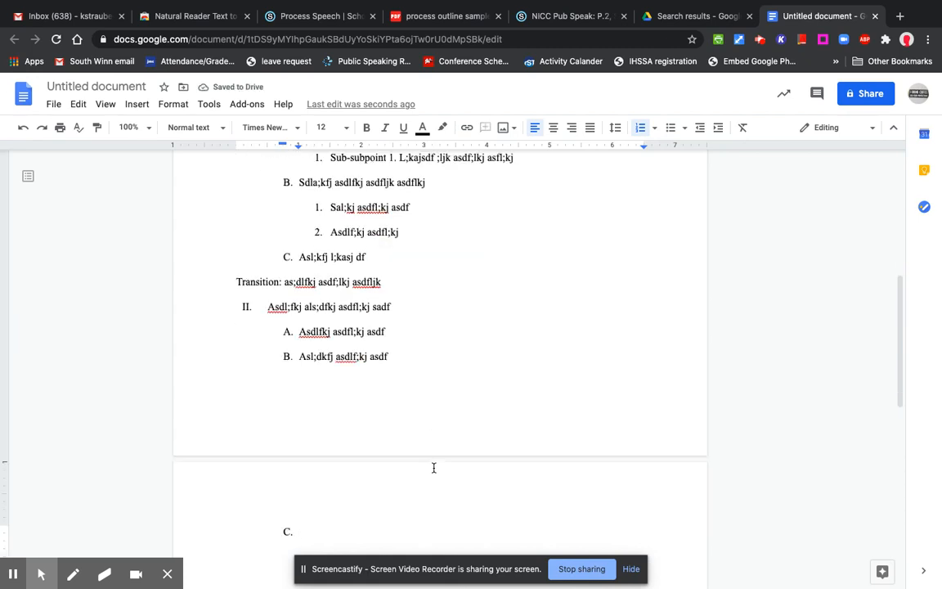
Remove the empty item C and add an unnumbered line reading "Transition: asl;fjk asld;fkj asl;dfkj asdf", followed by a blank line
{"action": "type", "text": "s"}
{"action": "key", "text": "BackSpace"}
{"action": "key", "text": "BackSpace"}
{"action": "key", "text": "BackSpace"}
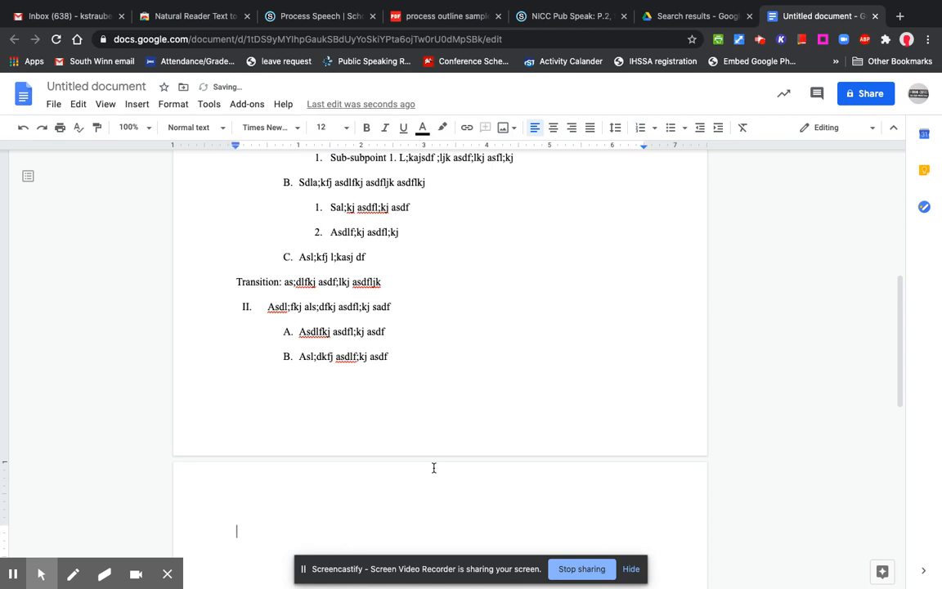
{"action": "type", "text": "Transition: asl;fjk asld;fkj asl;dfkj asdf"}
{"action": "key", "text": "Return"}
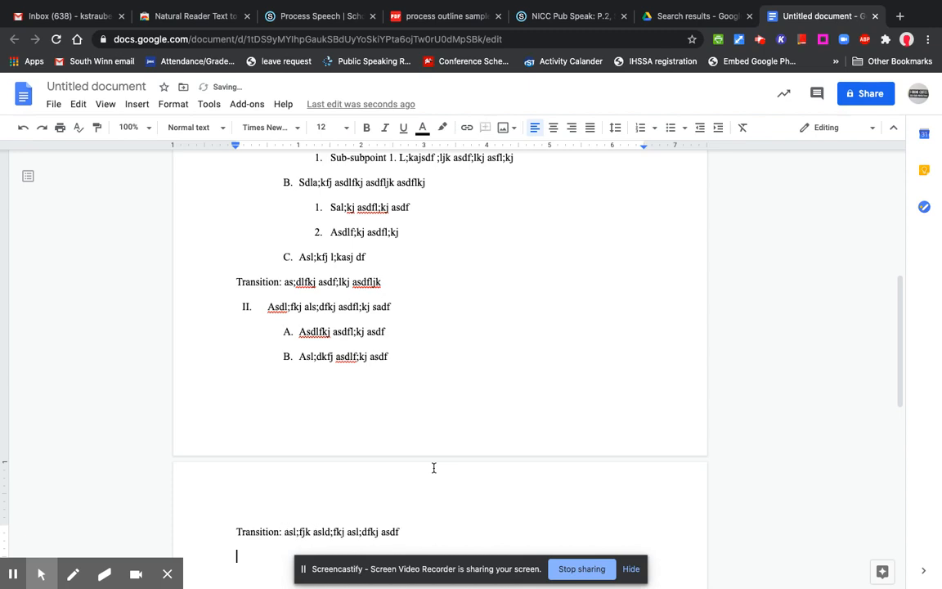
Start a Roman-numeral multilevel list below the second transition and restart its numbering at III
{"action": "left_click", "coordinate": [656, 135]}
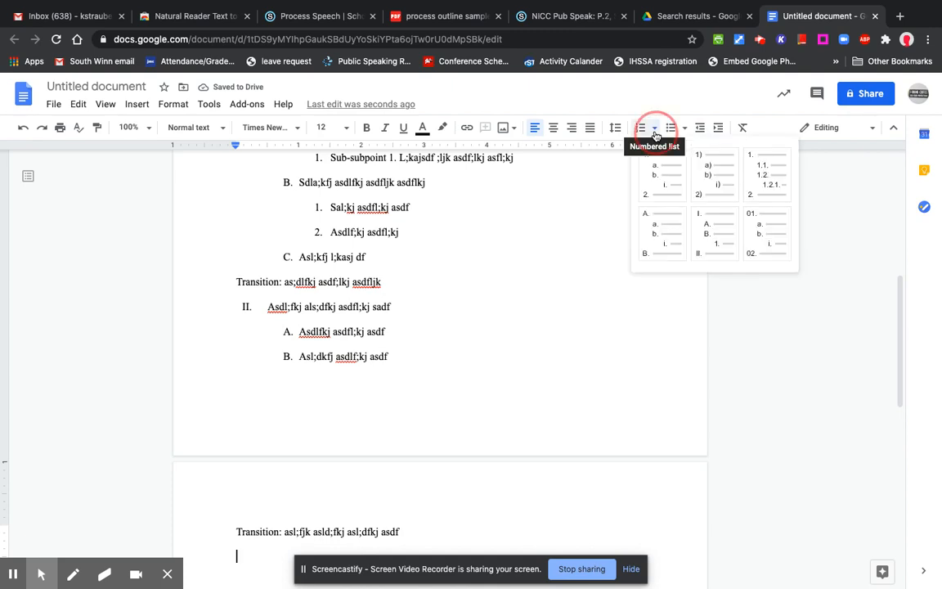
{"action": "left_click", "coordinate": [713, 237]}
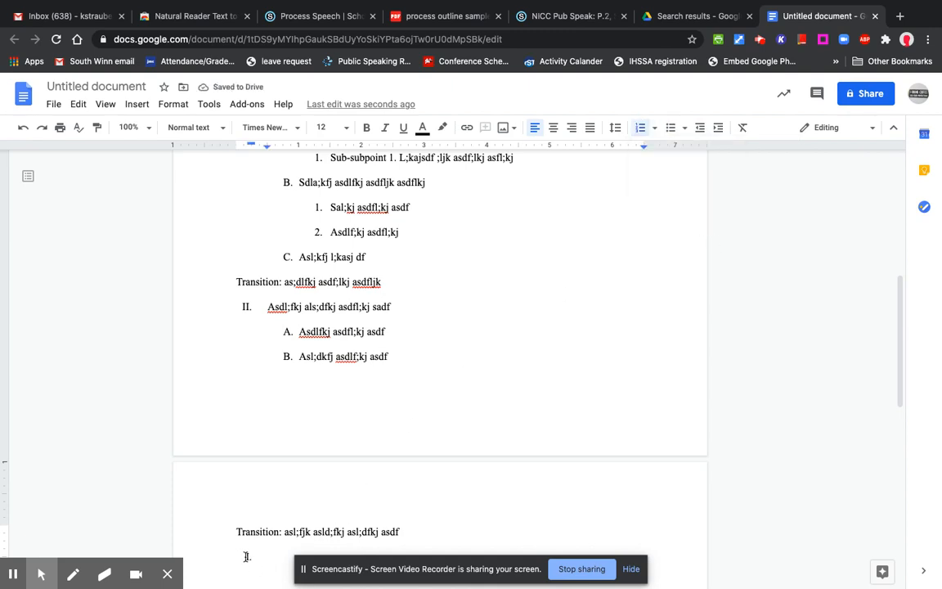
{"action": "scroll", "coordinate": [246, 557], "scroll_direction": "down", "scroll_amount": 4}
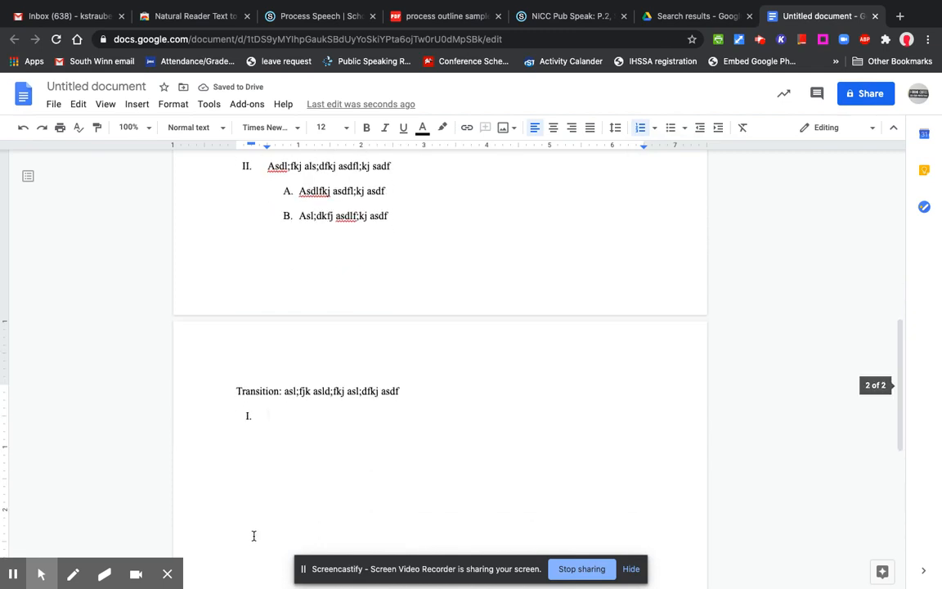
{"action": "left_click", "coordinate": [247, 414]}
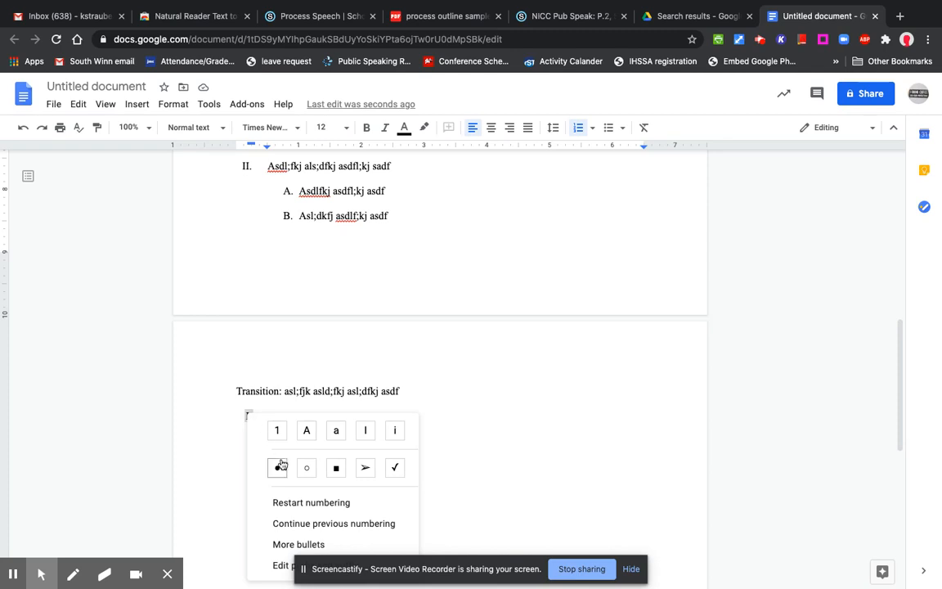
{"action": "left_click", "coordinate": [312, 505]}
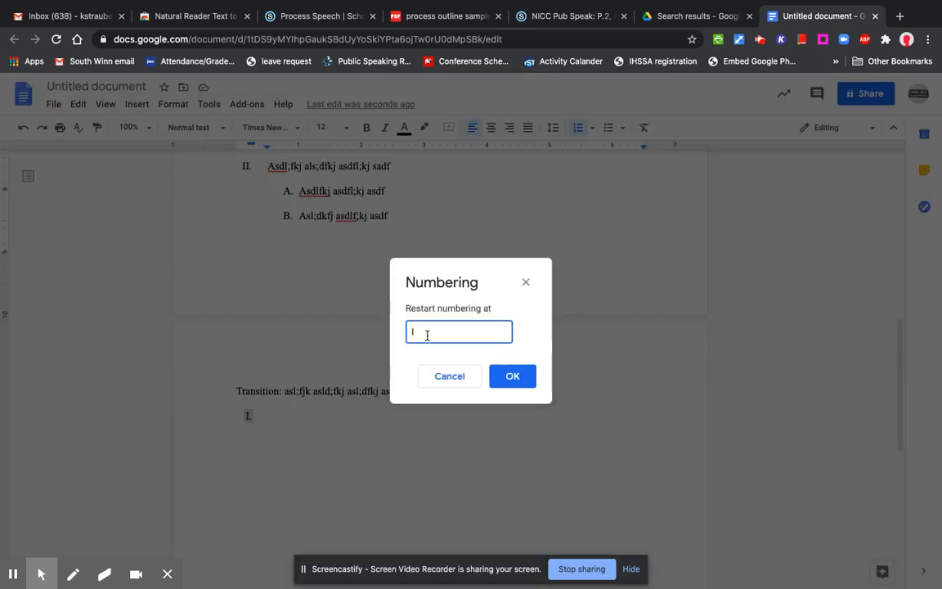
{"action": "type", "text": "II"}
{"action": "key", "text": "Return"}
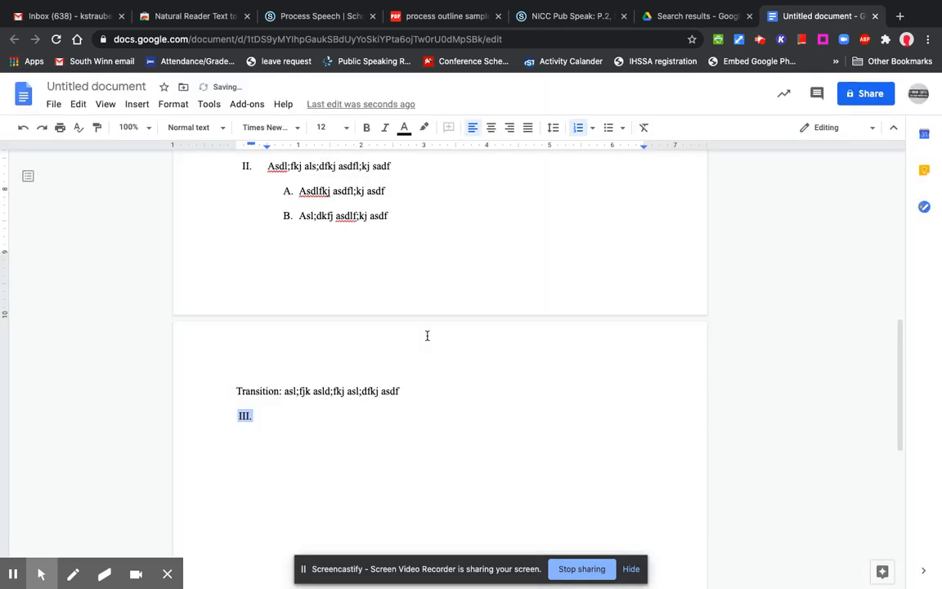
{"action": "left_click", "coordinate": [377, 432]}
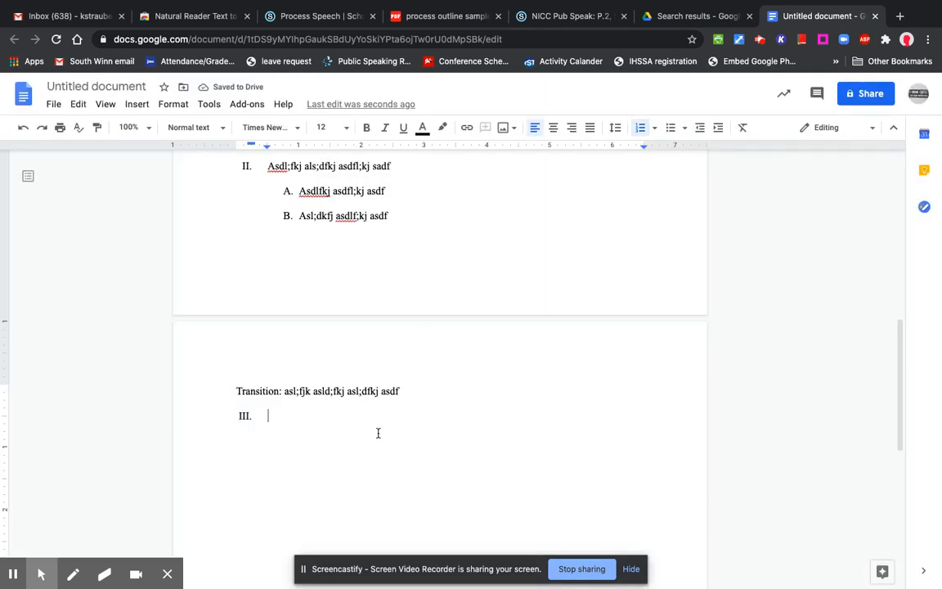
{"action": "scroll", "coordinate": [378, 432], "scroll_direction": "up", "scroll_amount": 10}
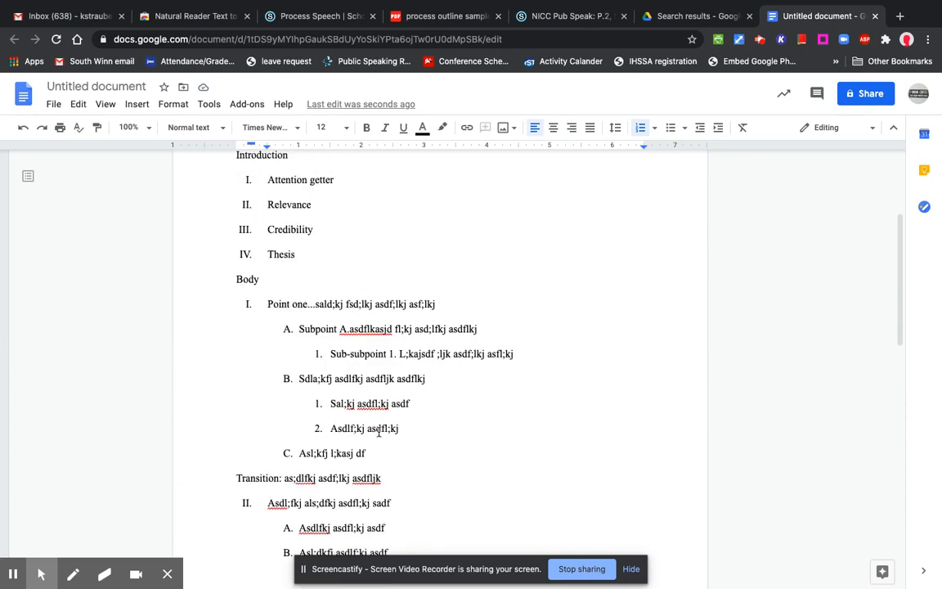
{"action": "scroll", "coordinate": [378, 433], "scroll_direction": "down", "scroll_amount": 2}
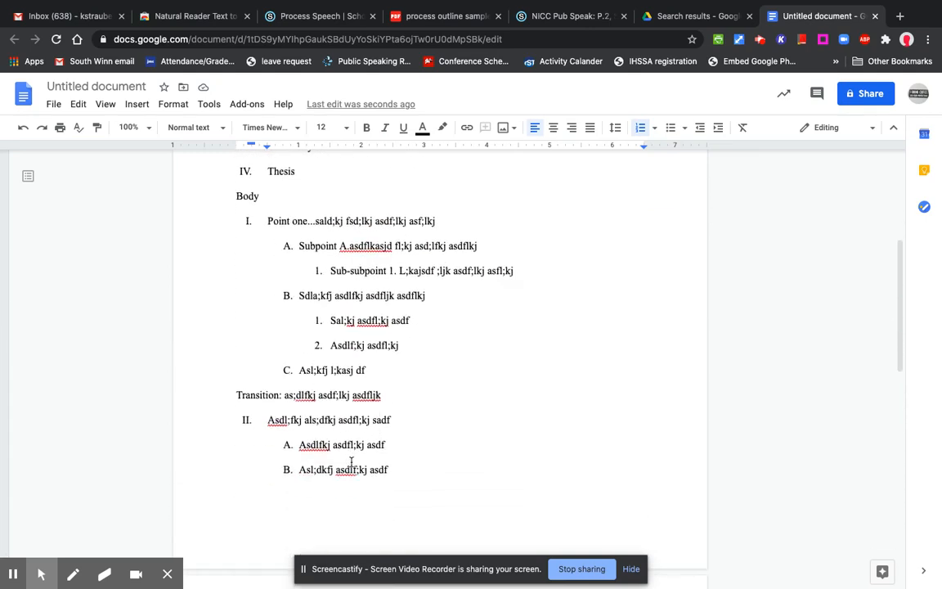
{"action": "left_click", "coordinate": [326, 292], "text": "shift"}
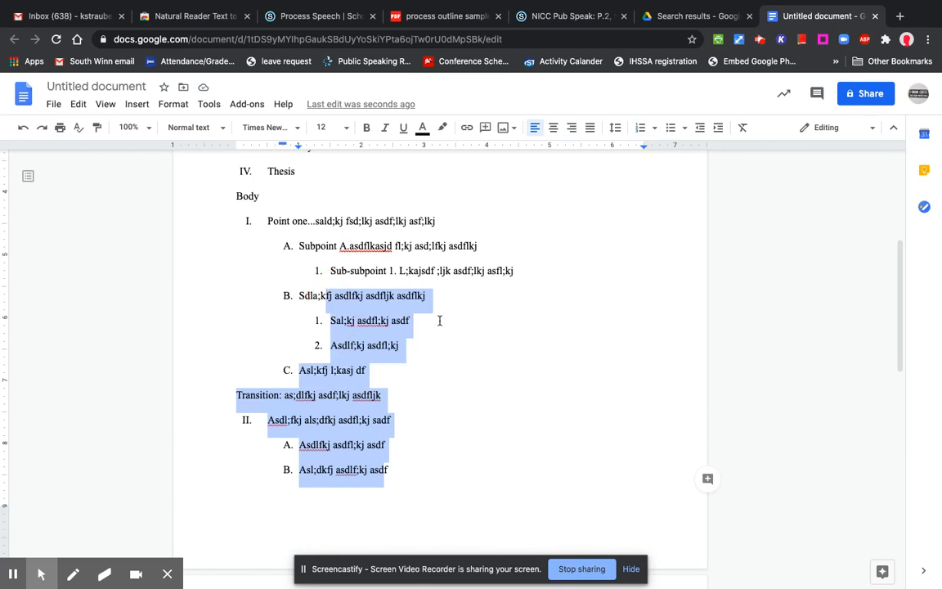
{"action": "left_click", "coordinate": [306, 368]}
{"action": "scroll", "coordinate": [306, 368], "scroll_direction": "up", "scroll_amount": 3}
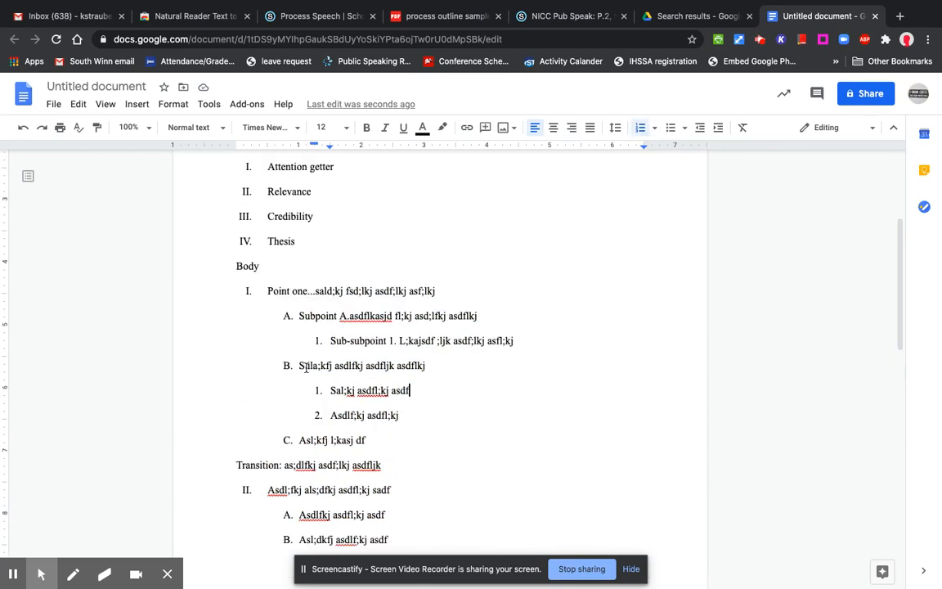